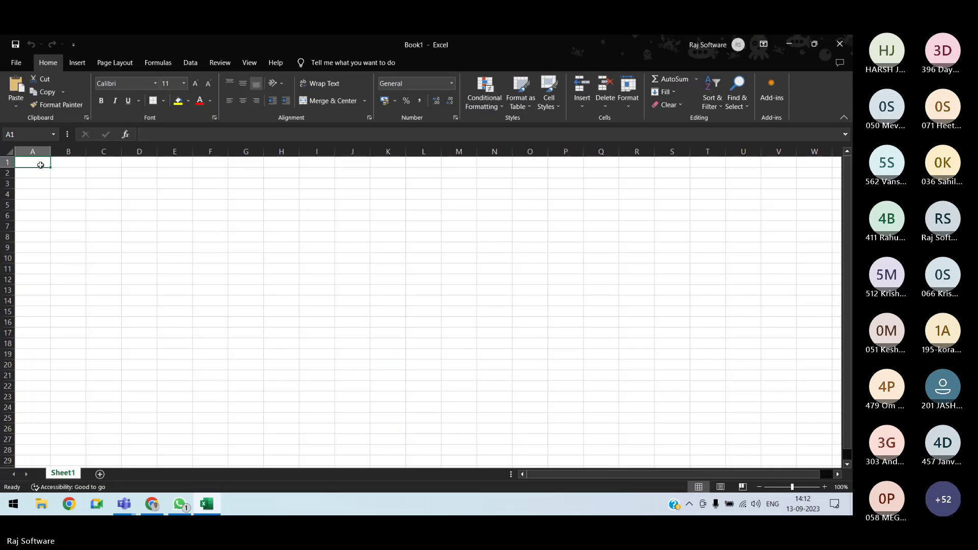
Start a Windows search for 'n' to find Notepad
key(super)
text(n)
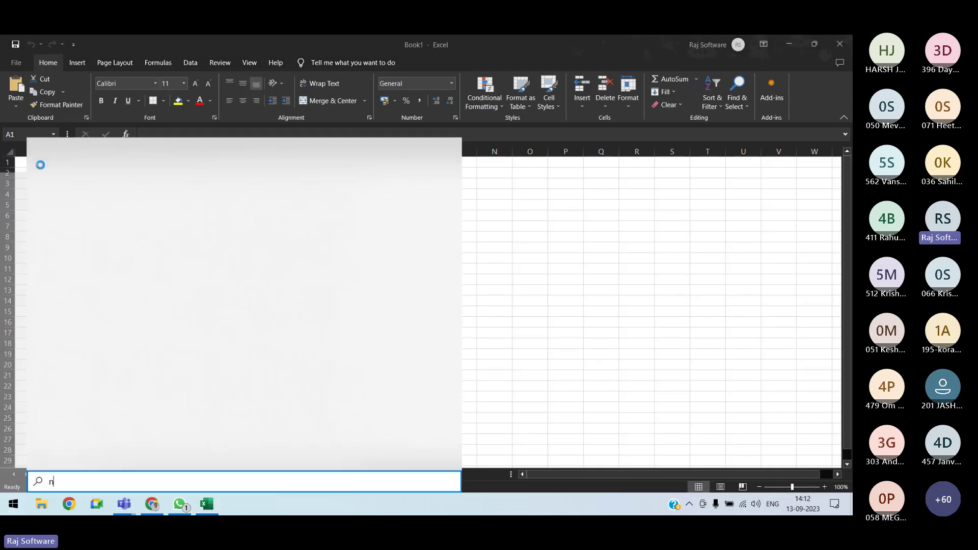
Launch Notepad from the search results and zoom in on its text
key(Return)
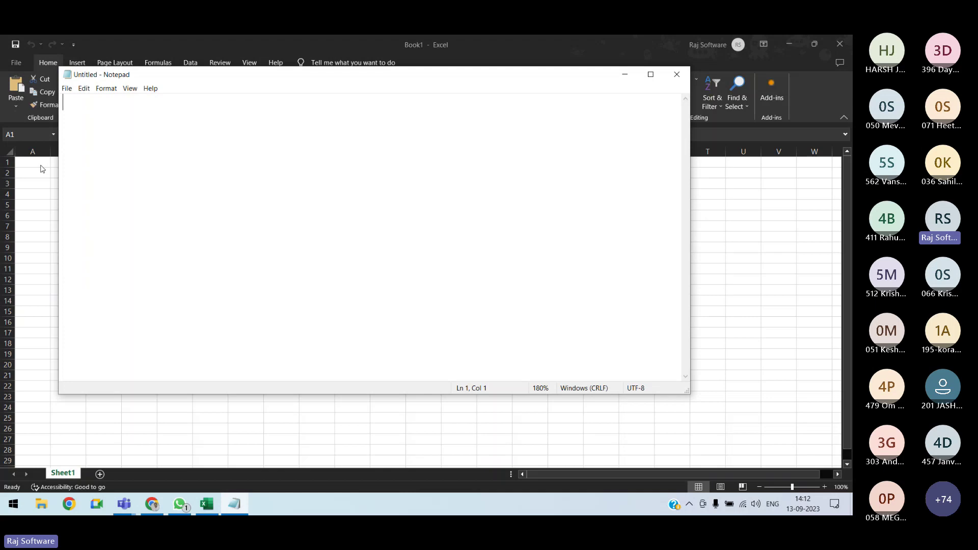
key(ctrl+plus)
key(ctrl+plus)
key(ctrl+plus)
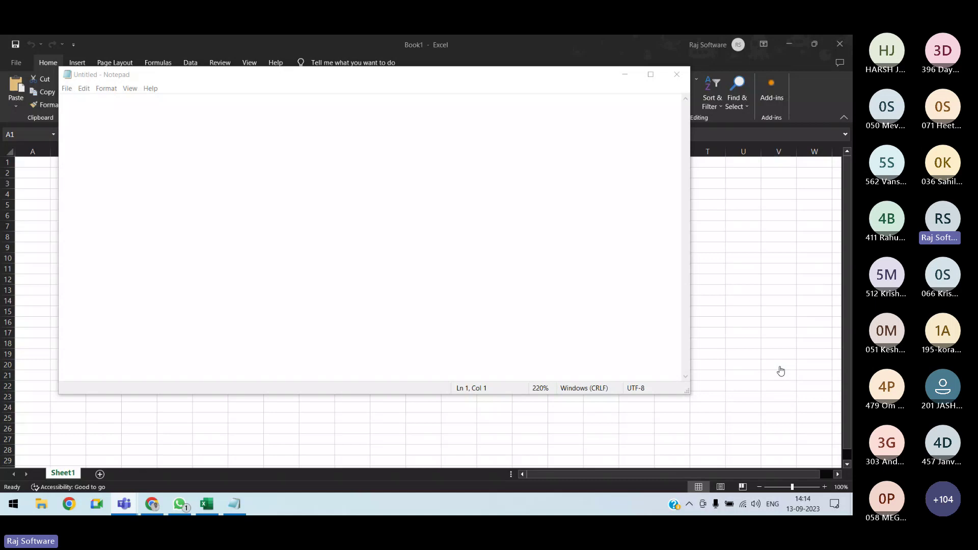
Switch over to the Excel Practicals – 1 PDF in the browser
key(alt+Tab)
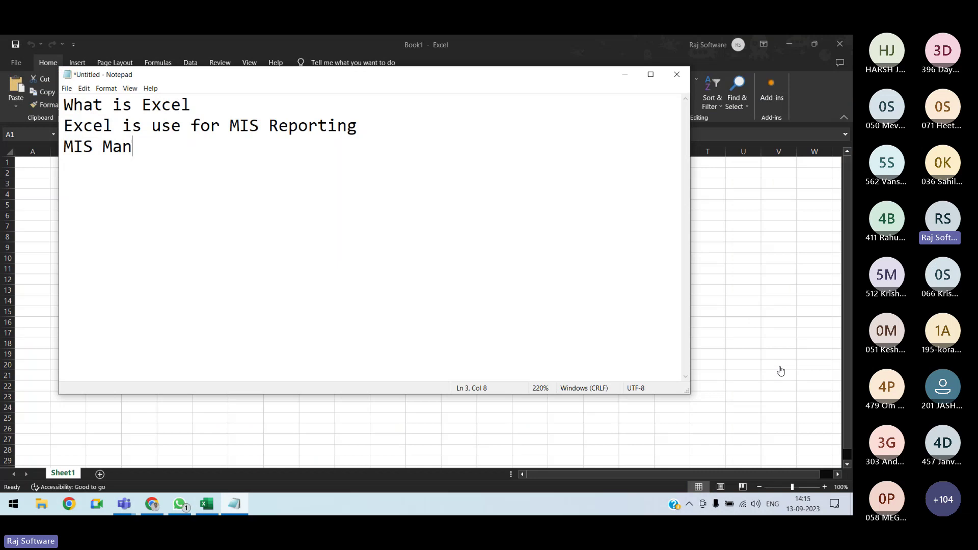
Finish the 'Management Information System' line and add a sentence on Excel's calculation, analysis and list uses
text(agement )
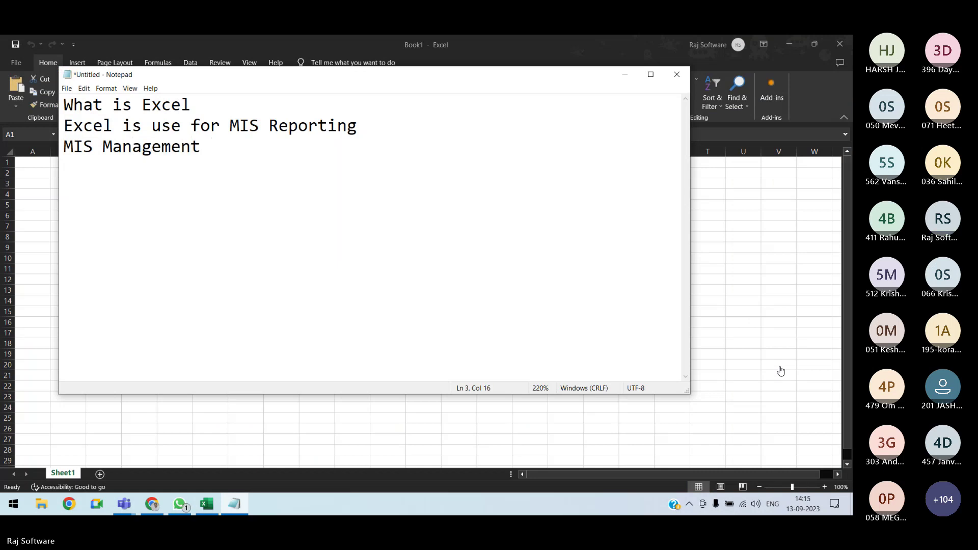
text(Information )
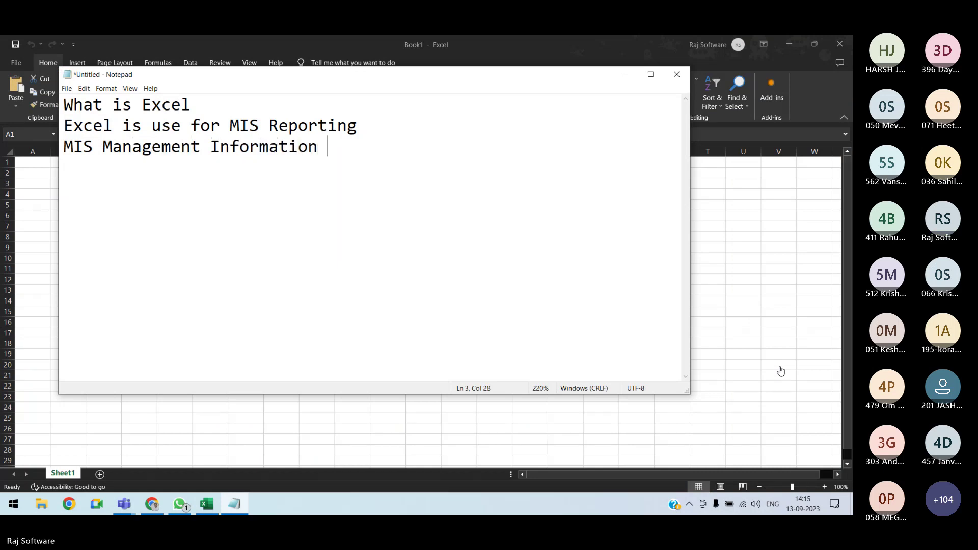
text(System)
key(Return)
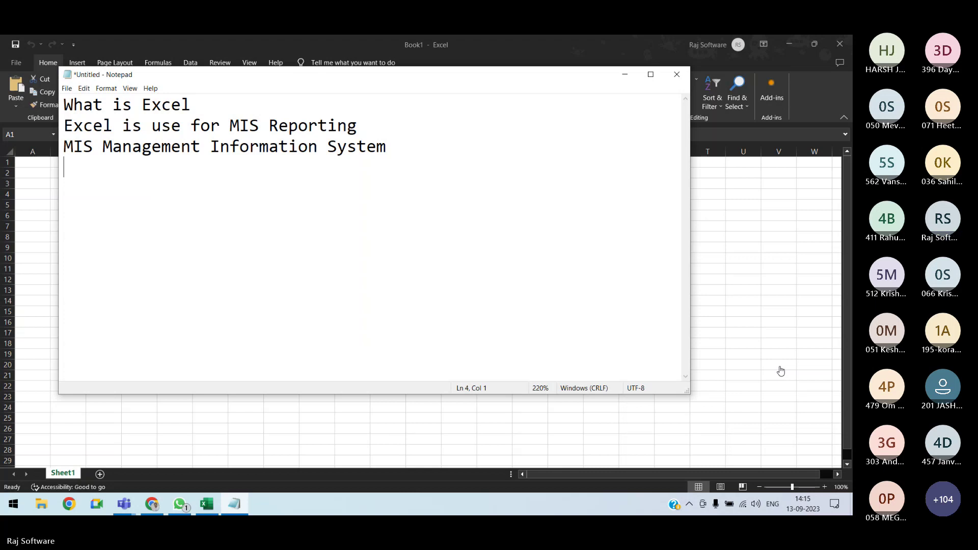
text(in Excel we can peform mathematical Calcu)
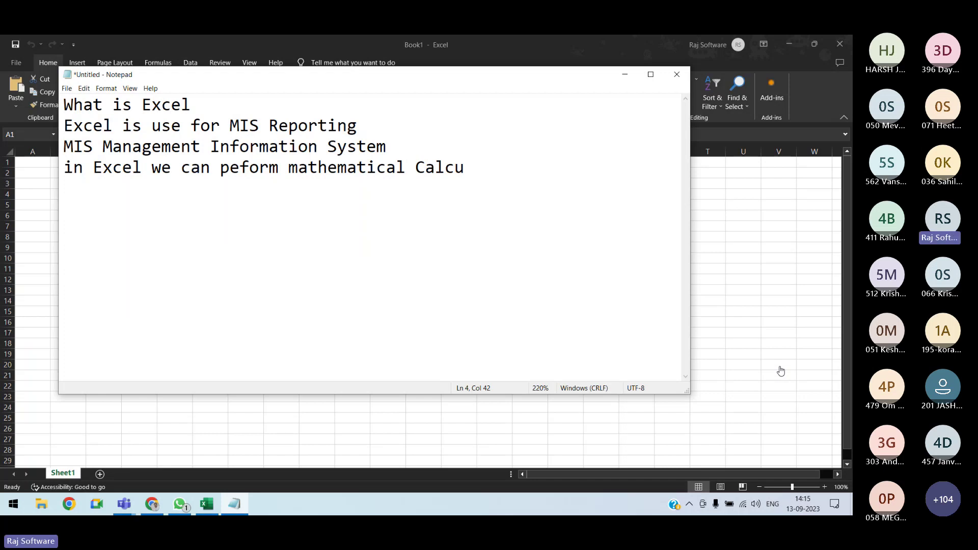
text(lation, analyze information and Manage List by using spreadsheet.)
key(Return)
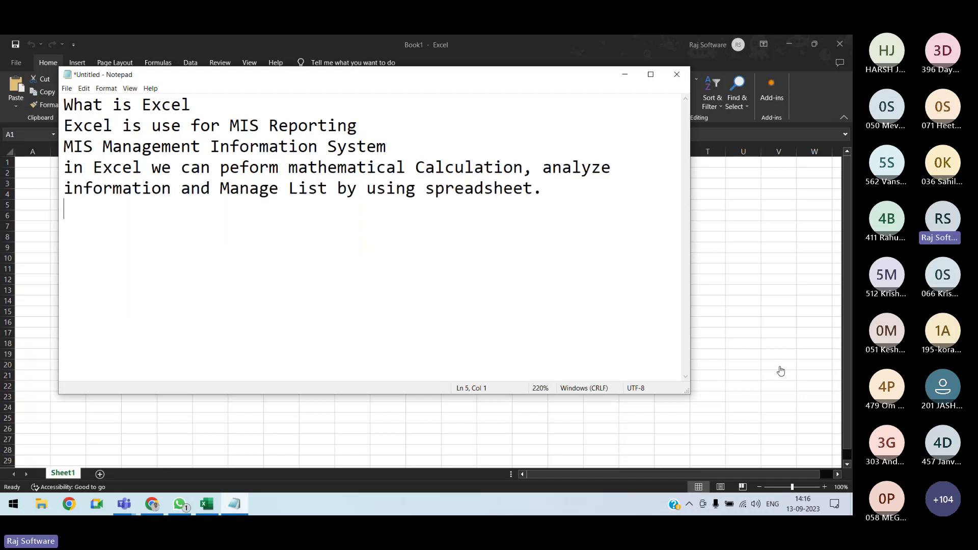
key(alt+Tab)
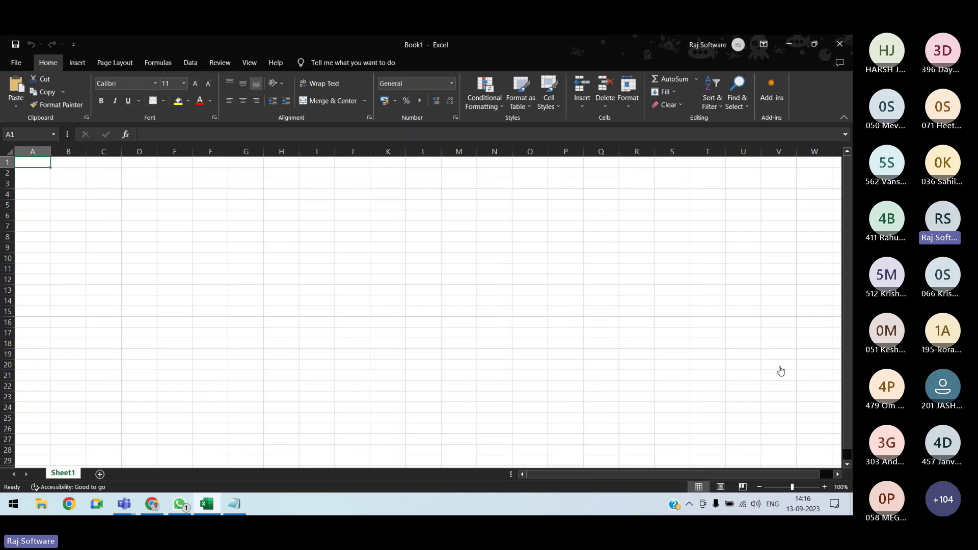
Begin a Notepad line with 'Colu', then move right along row 1 in Excel
key(alt+Tab)
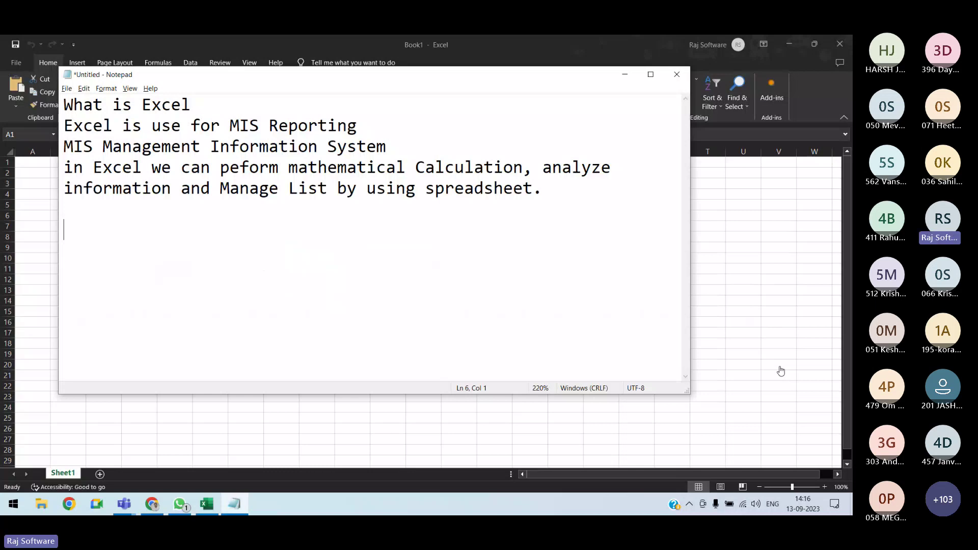
text(ClolExcel)
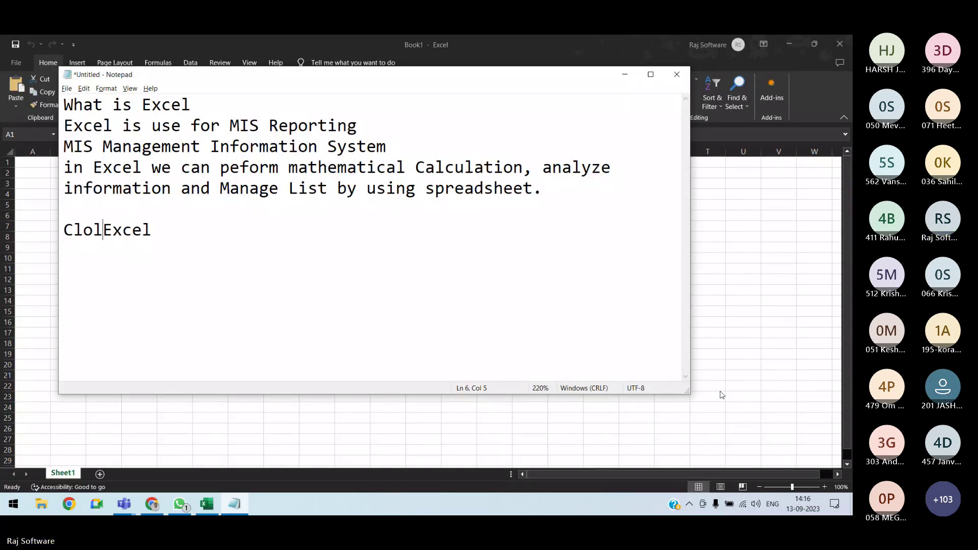
key(BackSpace)
key(BackSpace)
key(BackSpace)
text(p)
key(BackSpace)
text(olu)
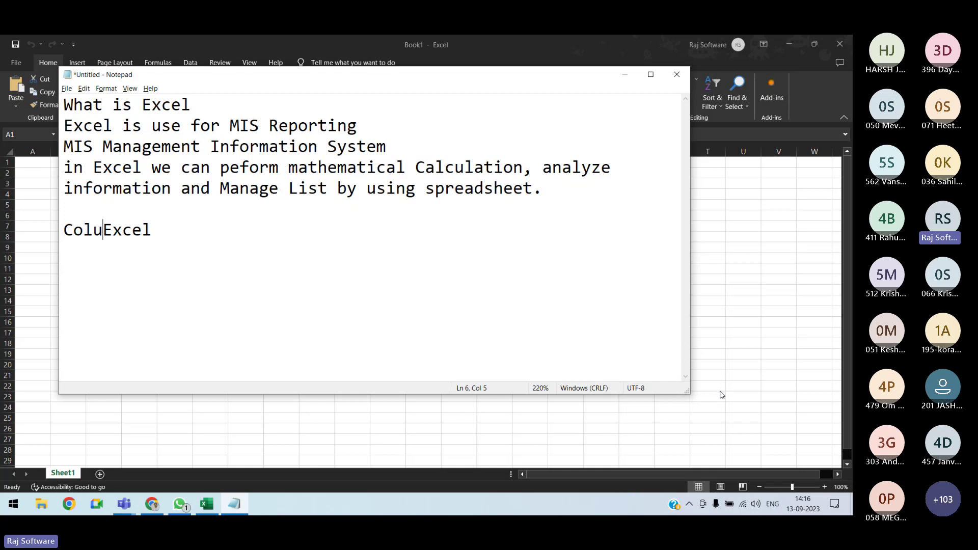
key(alt+Tab)
key(Right)
key(Right)
key(Right)
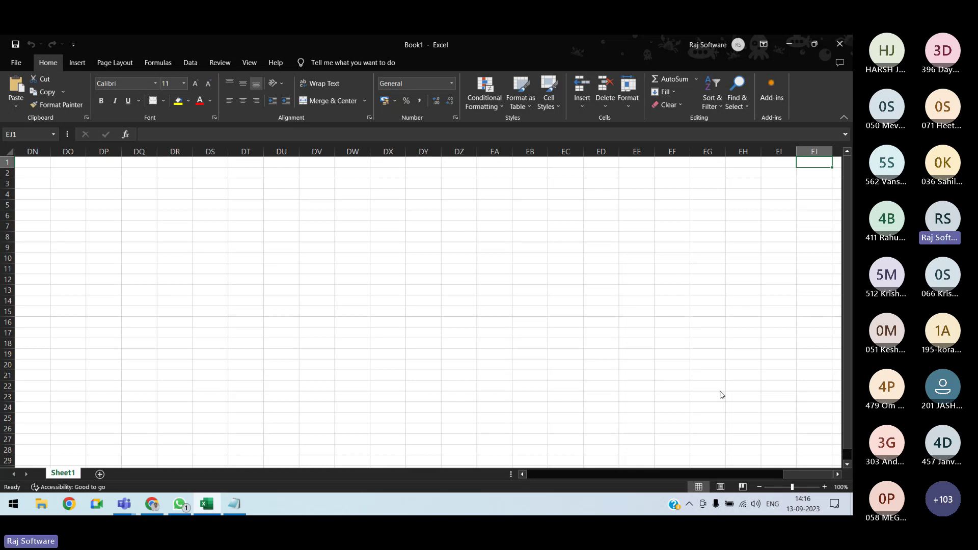
Move right along row 1 and jump to cell AAC1 via the Name Box
key(Right)
key(Right)
key(Right)
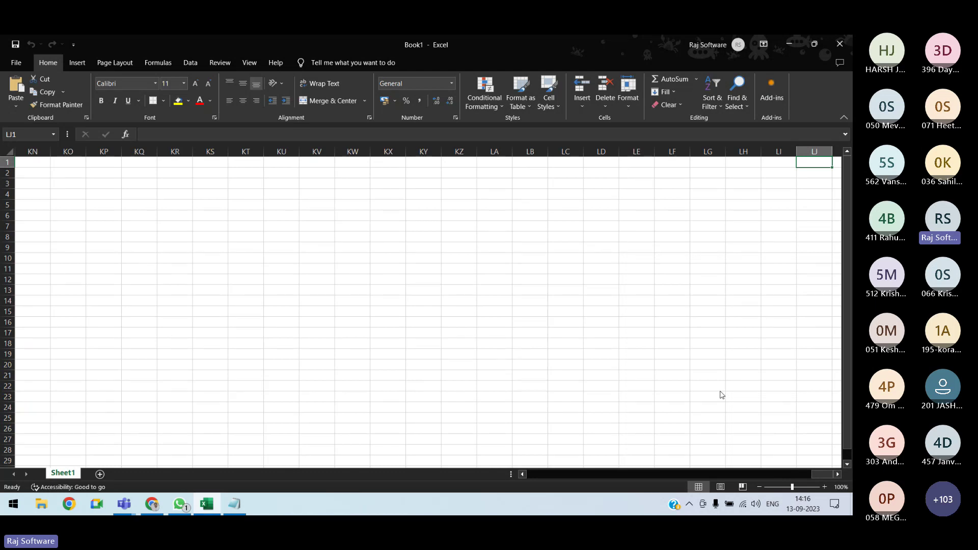
key(Right)
key(Right)
key(Right)
click(19, 133)
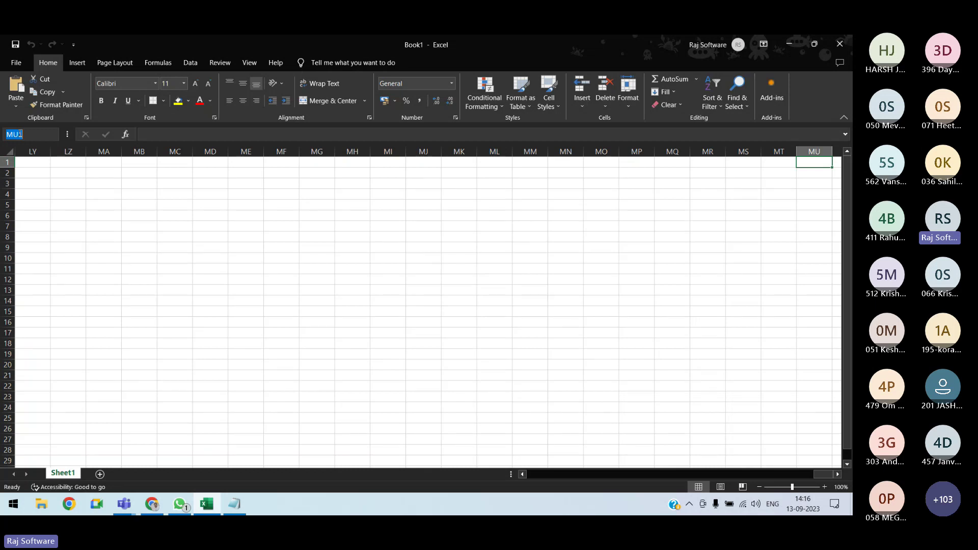
text(AAC1)
key(Return)
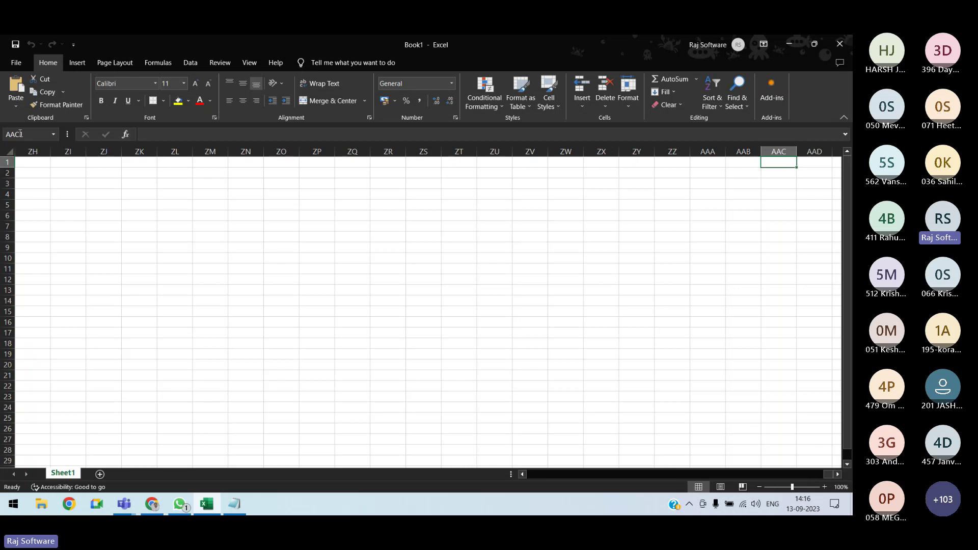
Continue right past ABB and BOQ to the sheet's last column, XFD
key(Right)
key(Right)
key(Right)
key(Right)
key(Right)
key(Right)
key(Right)
key(Right)
key(Right)
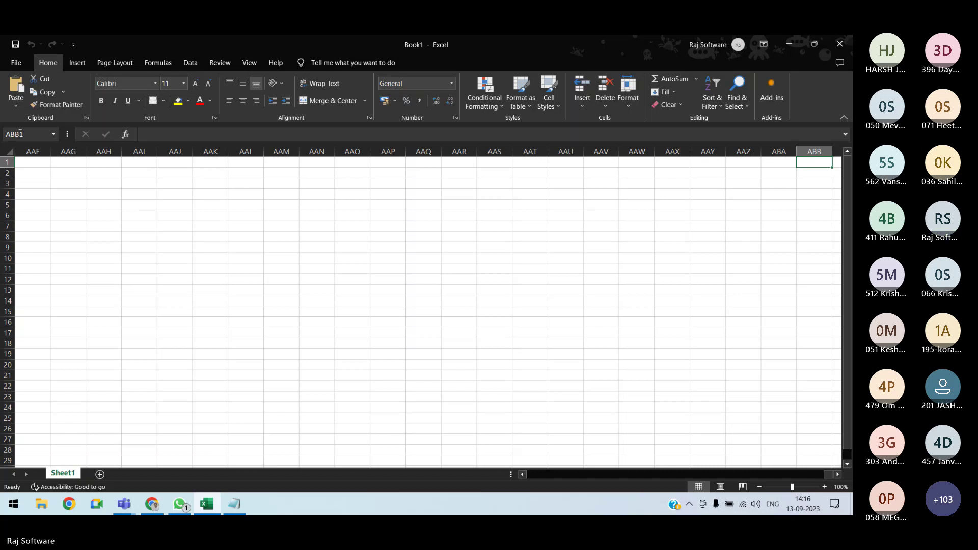
key(Right)
key(Right)
key(Right)
key(Right)
key(Right)
key(Right)
key(Right)
key(Right)
key(Right)
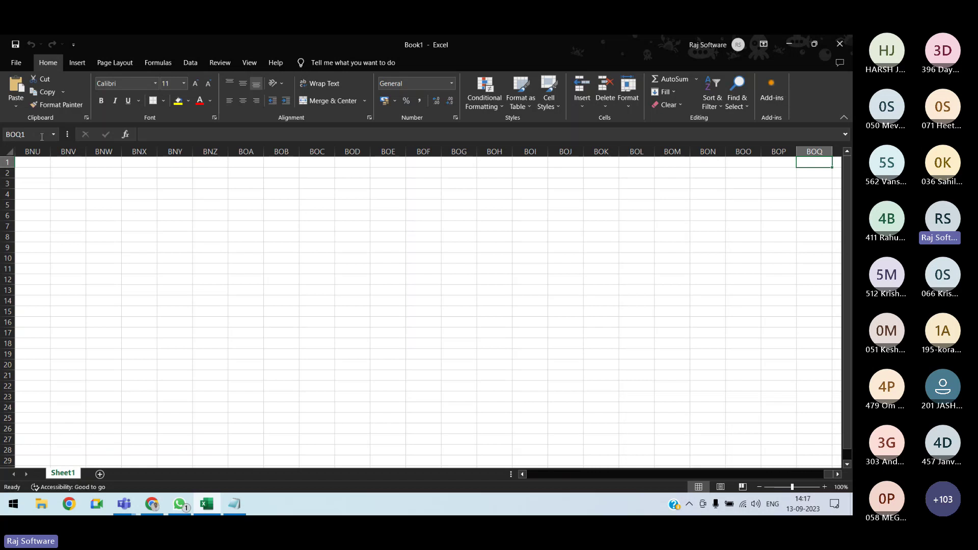
key(Right)
key(Right)
key(Right)
key(alt+Tab)
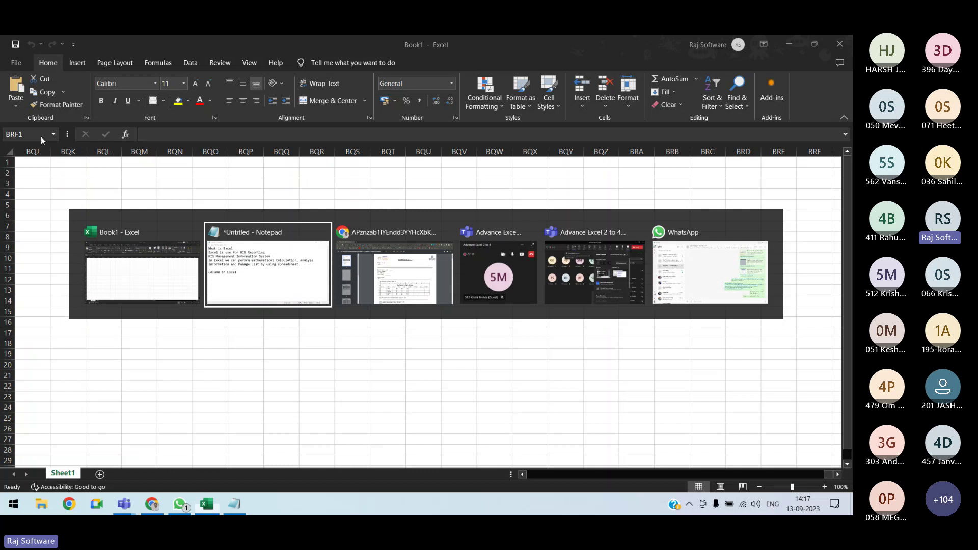
key(ctrl+Right)
key(Down)
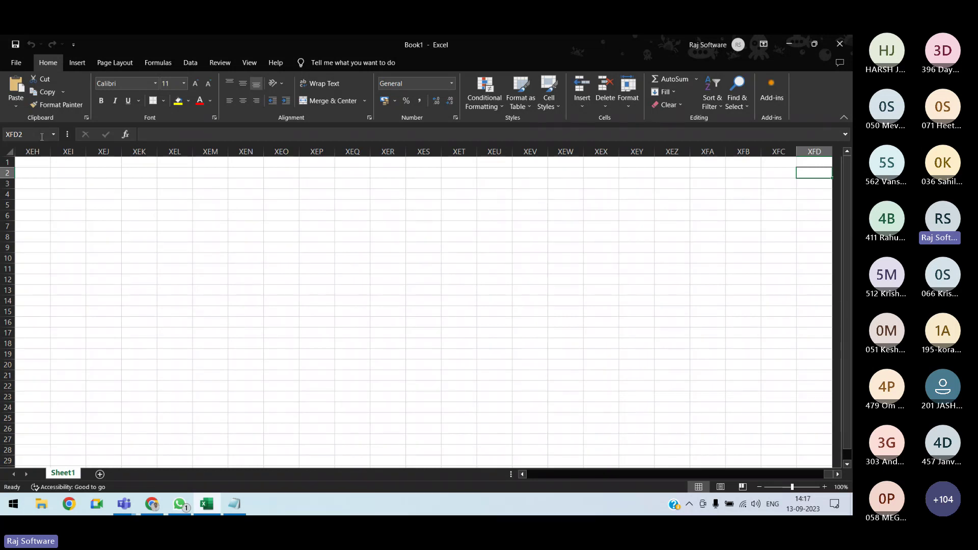
Add 'No o' to the Notepad notes, then return Excel to column A
key(alt+Tab)
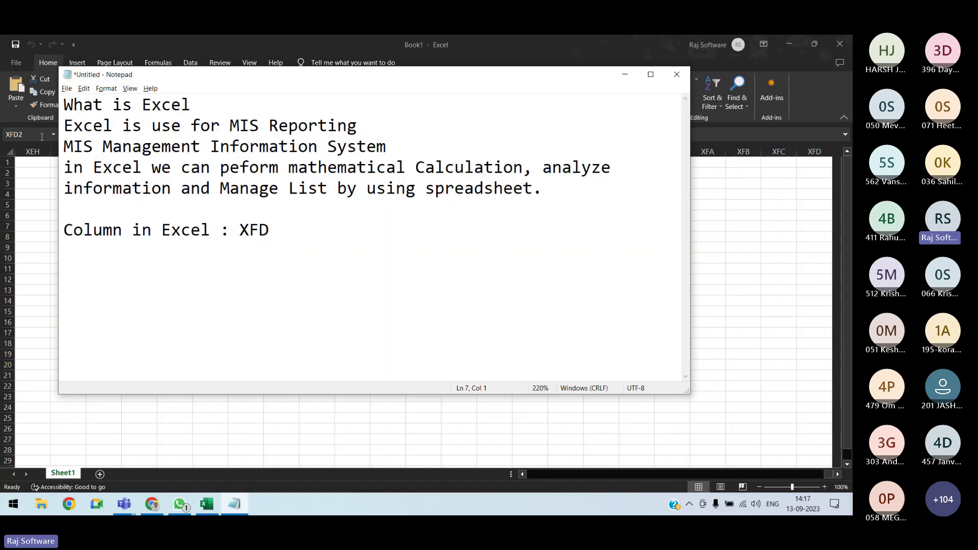
text(No )
text(o)
click(42, 137)
key(ctrl+Left)
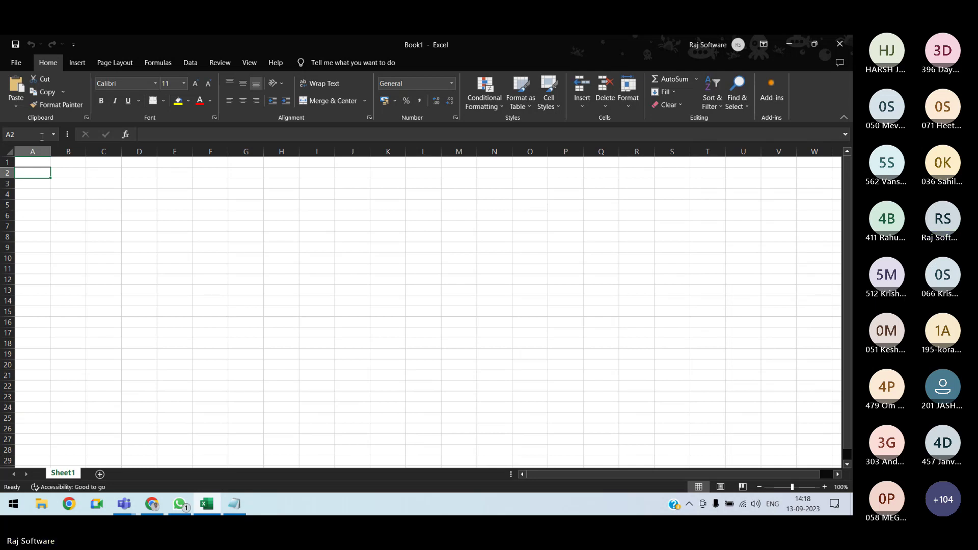
Page down a long way through the sheet's rows
key(Page_Down)
key(Page_Down)
key(Page_Down)
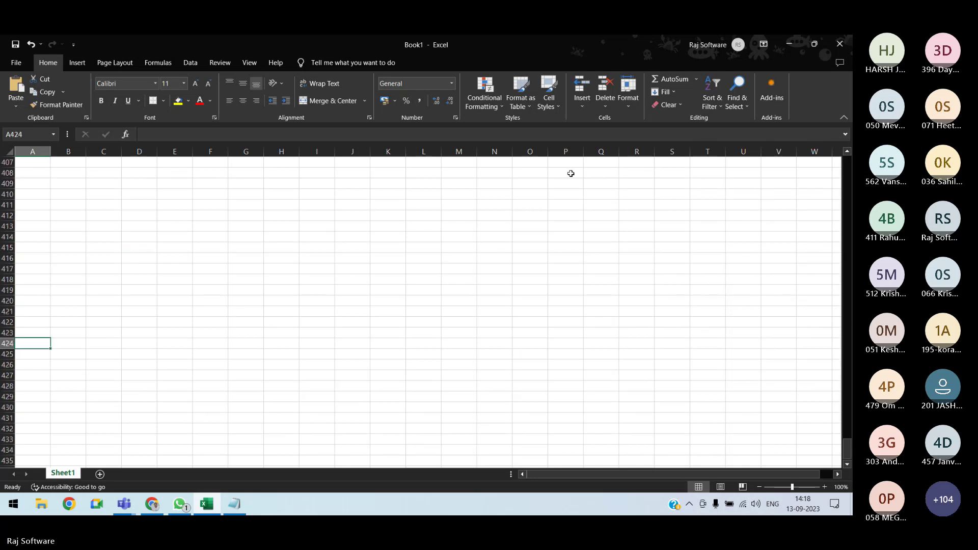
key(Page_Down)
key(Page_Down)
key(Page_Down)
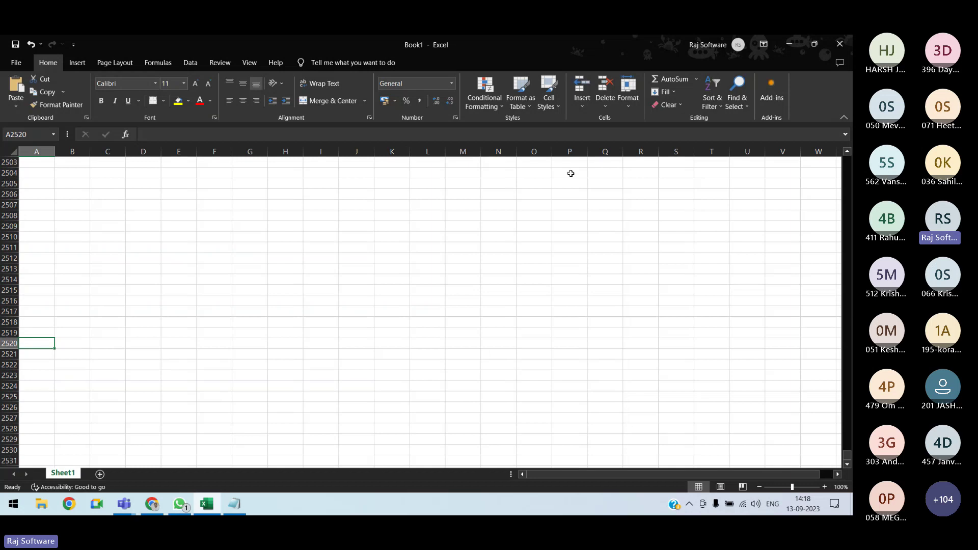
key(Page_Down)
key(Page_Down)
key(Page_Down)
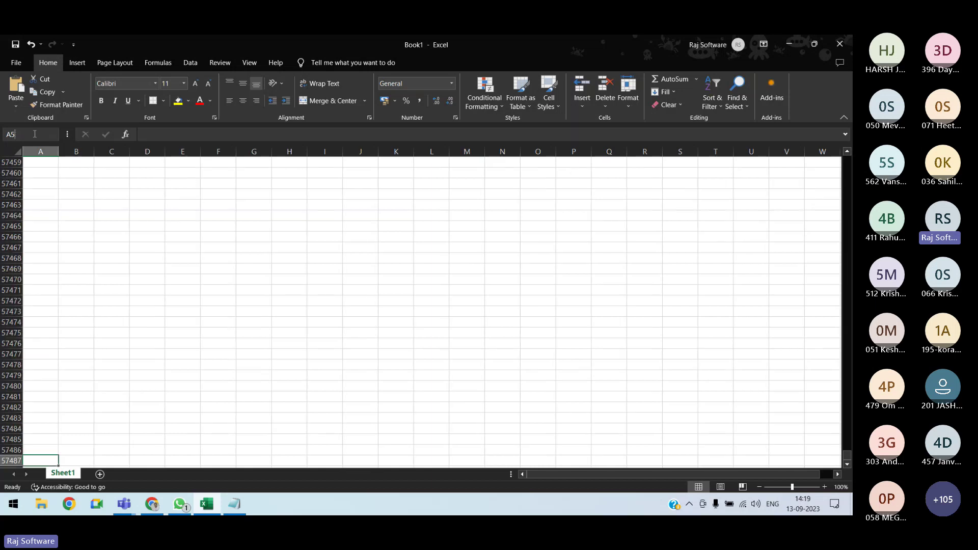
Jump to cell A1003166, then to last row 1048576, and note the row count
click(31, 134)
text(A5)
key(BackSpace)
text(1003166)
key(Return)
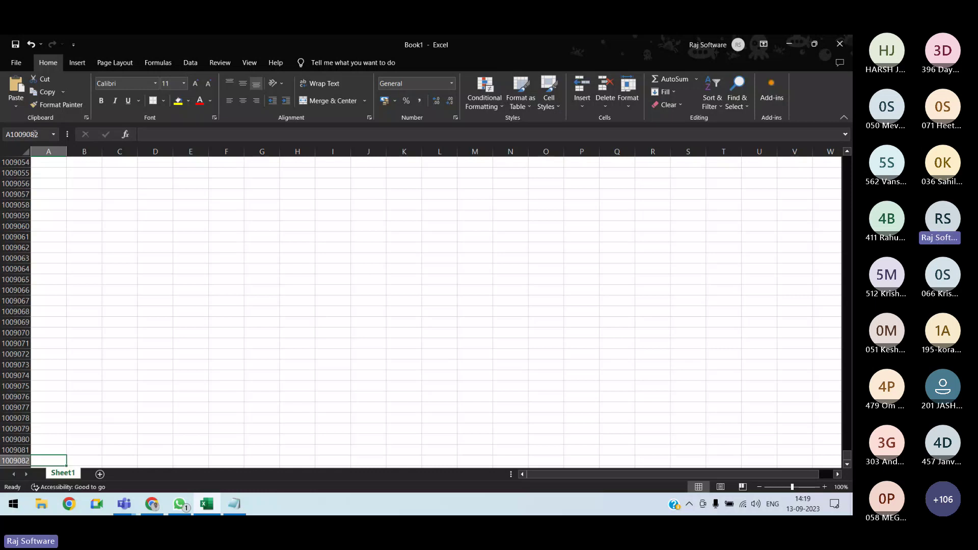
key(ctrl+Down)
key(alt+Tab)
text(:-)
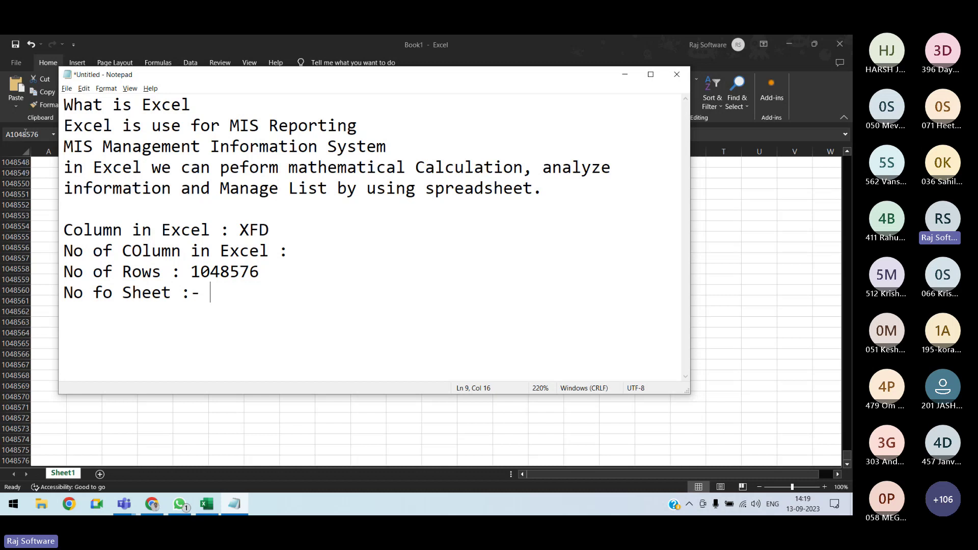
Return from Notepad to the Excel workbook
key(alt+Tab)
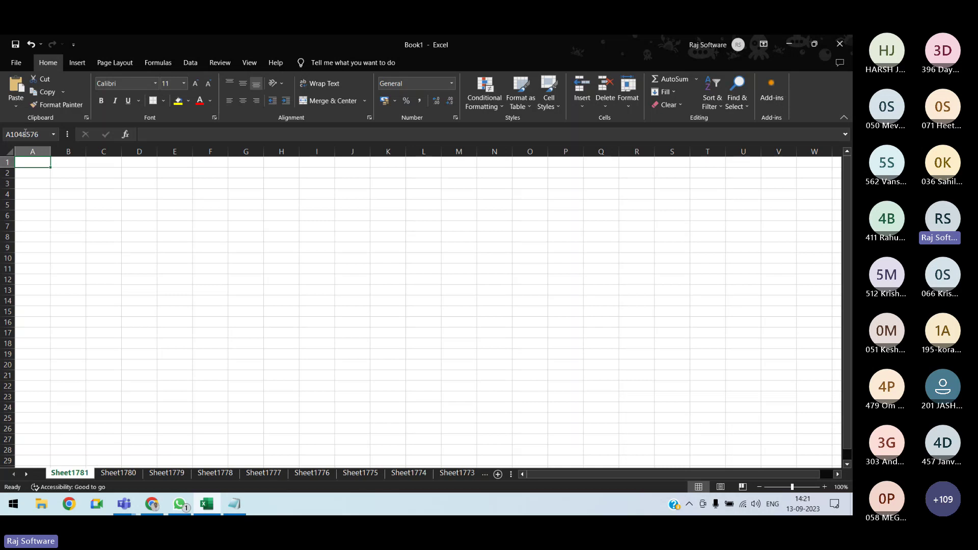
Save the workbook to the Desktop under the name 'maxi no of sheet'
key(ctrl+s)
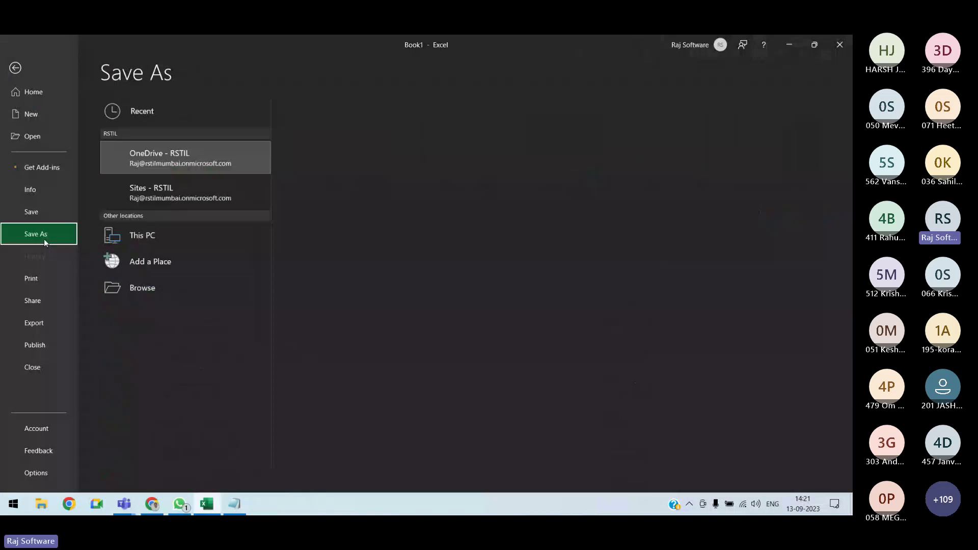
key(F12)
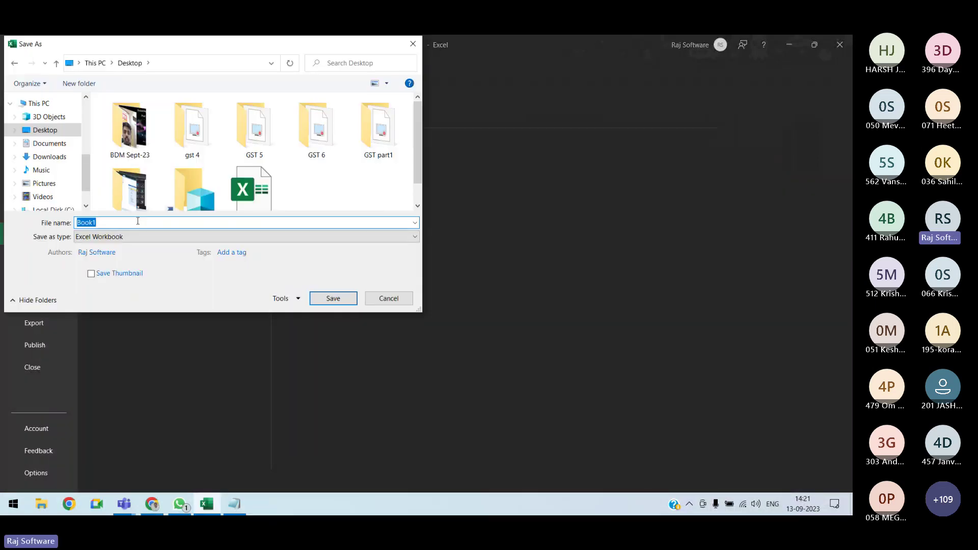
key(BackSpace)
text(maxm)
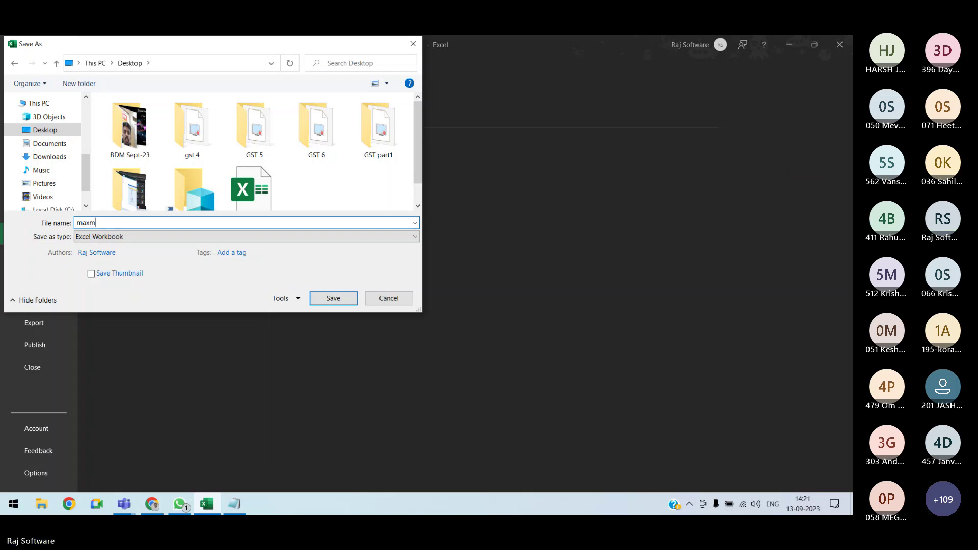
key(BackSpace)
text(i no o)
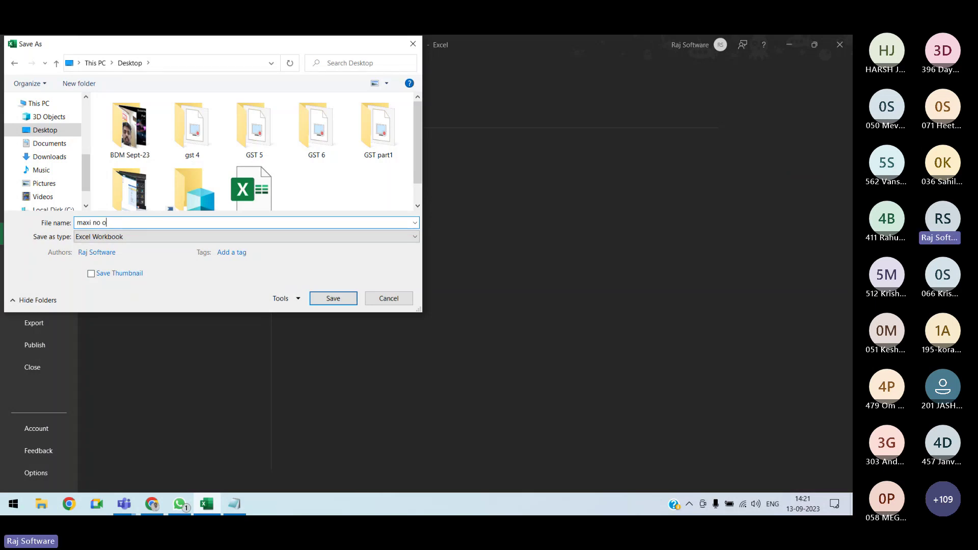
text(f sheet)
key(Return)
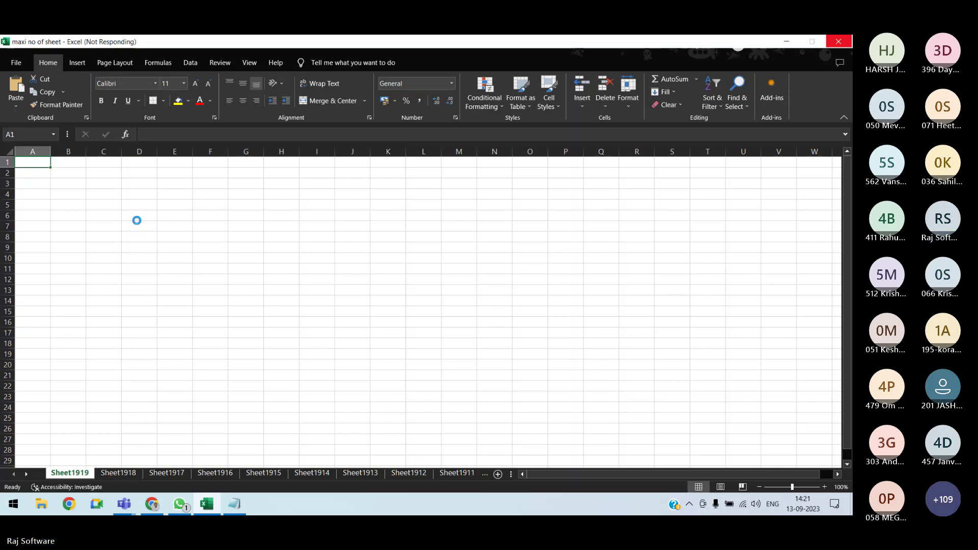
key(alt+Tab)
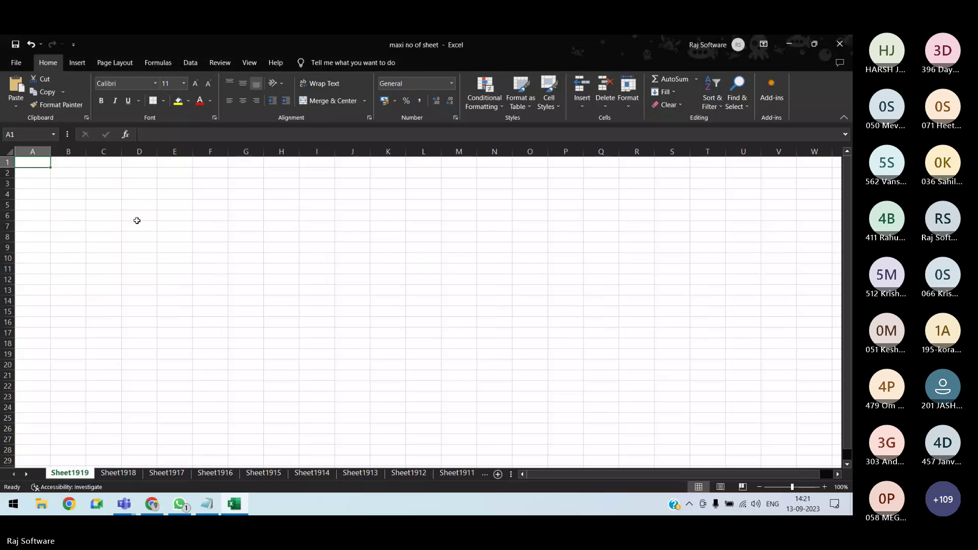
Create a new blank workbook, Book2, from the File page with Ctrl+N
key(alt+f)
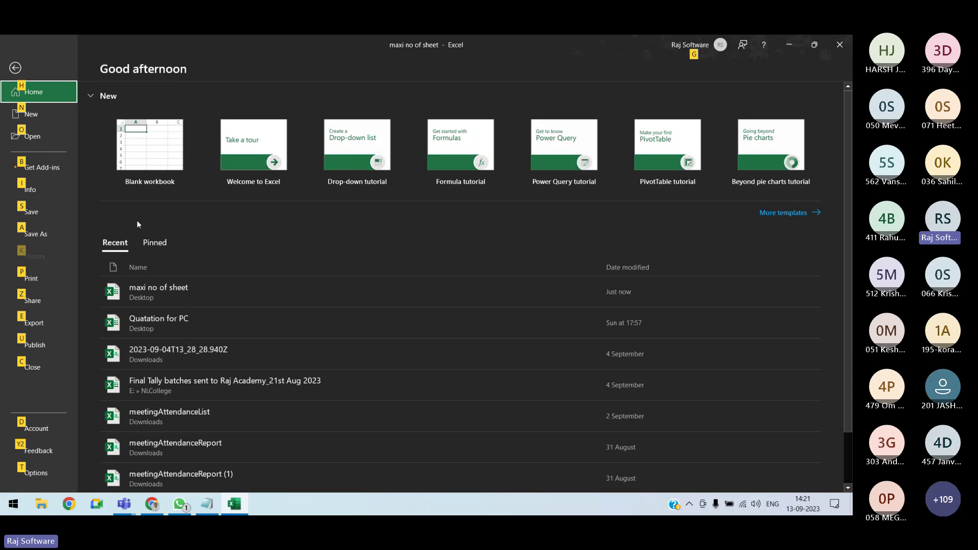
key(ctrl+n)
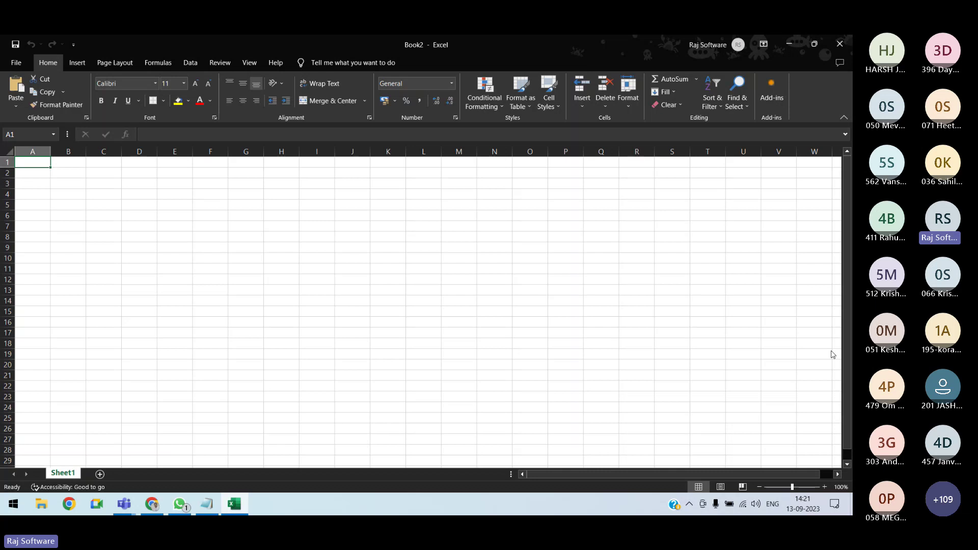
In Notepad, note that the number of sheets depends on your computer memory
key(alt+Tab)
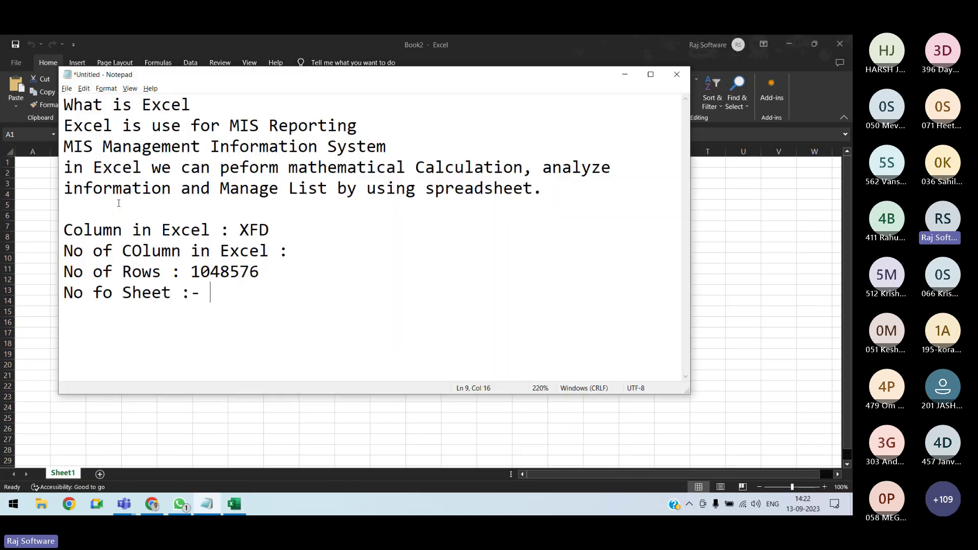
text(depe)
text(nds on your co)
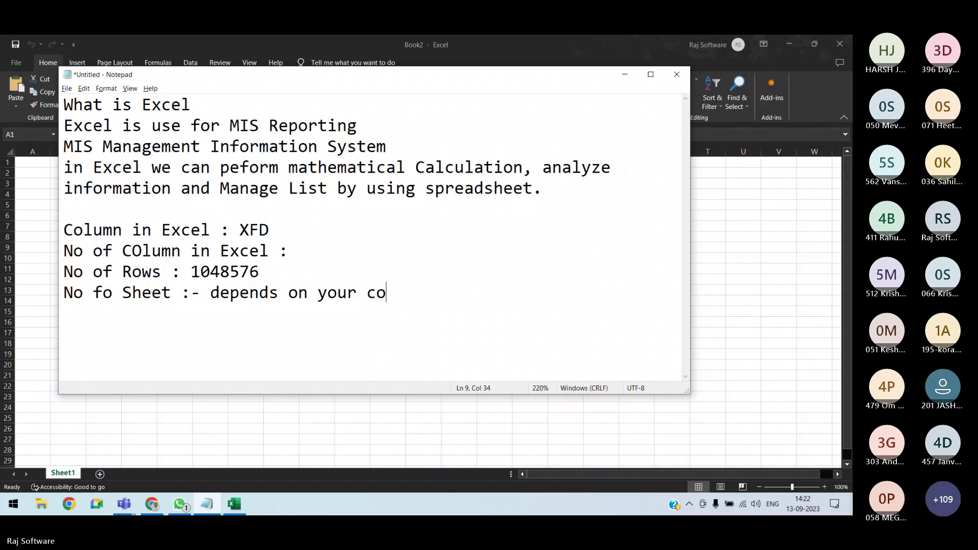
text(mputer memory)
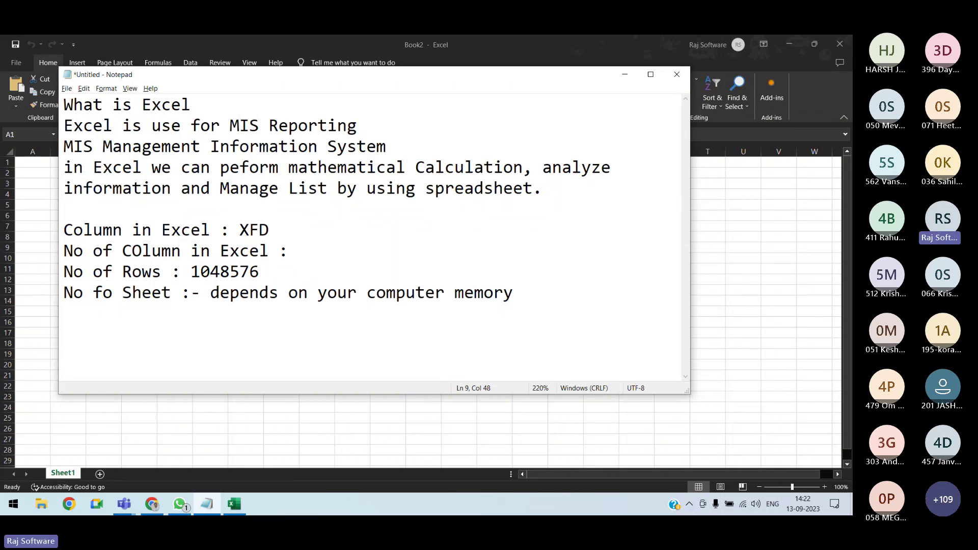
text(hold)
Add a 'what is Cell' note defining a cell as the insertion point of rows and columns
key(Return)
key(Return)
text(what is Cell)
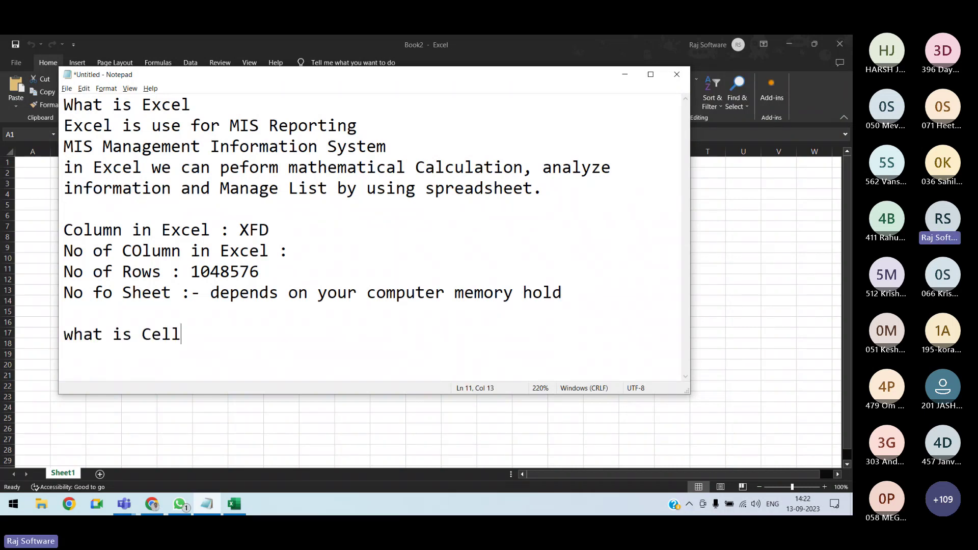
key(Return)
text(Cell)
text( is a insertion point of rows )
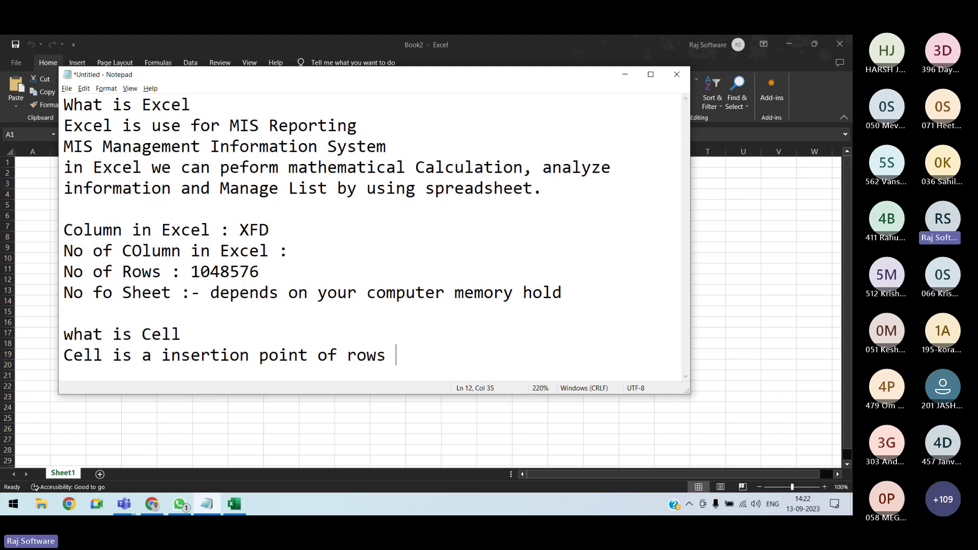
text(and Col)
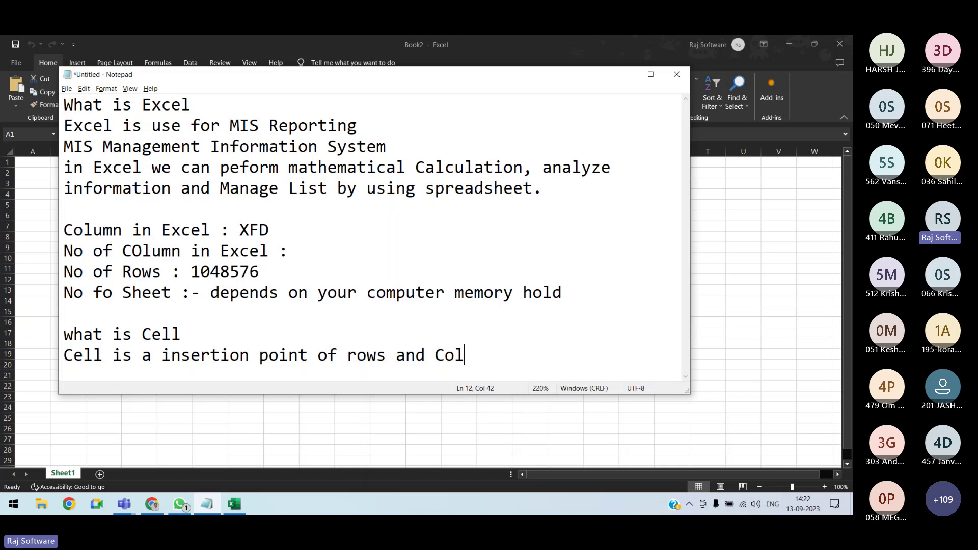
click(17, 133)
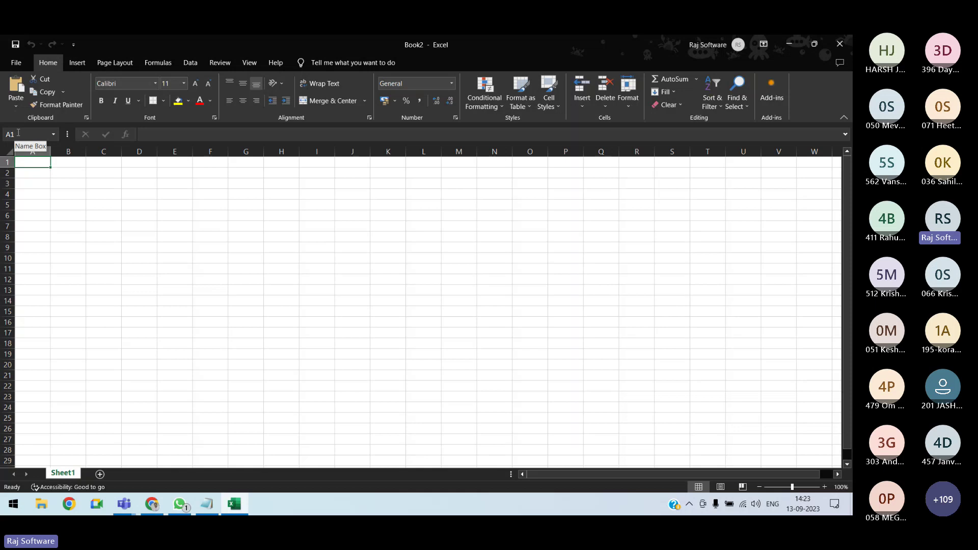
text(Eng)
Complete the row 2 headers Hin, Mar, Total, Percent, Result, Grade and start serials 1, 2
key(Tab)
text(H)
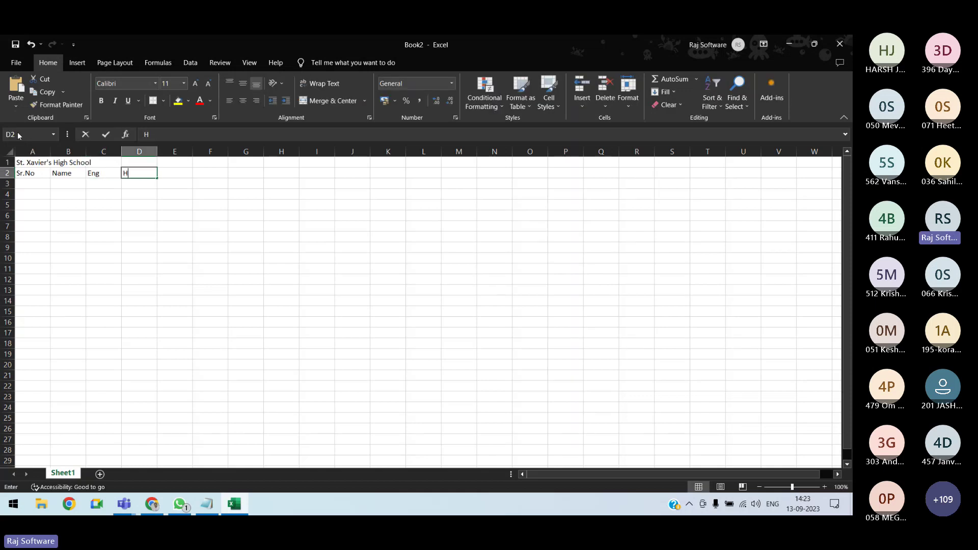
text(in)
key(Tab)
text(M)
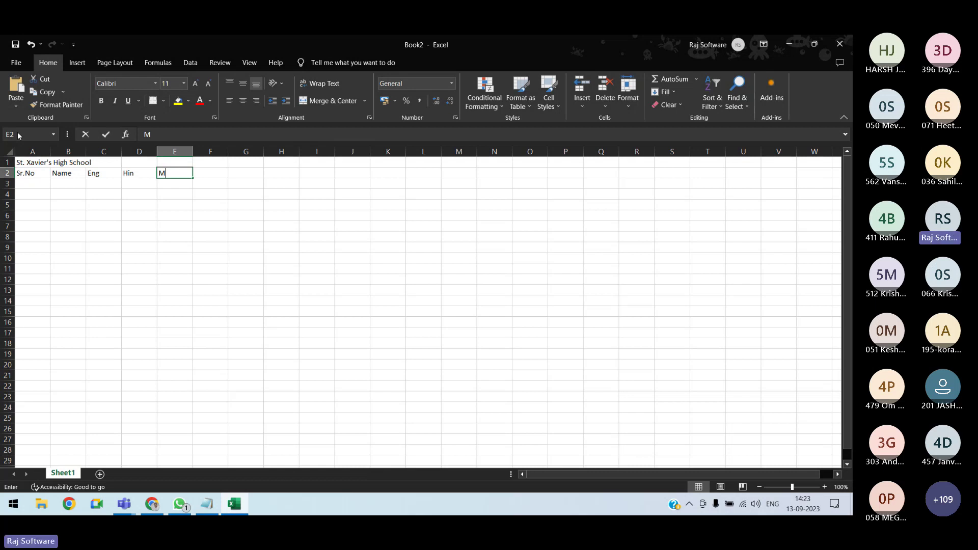
text(ar	Total	Percent	Result	Grade)
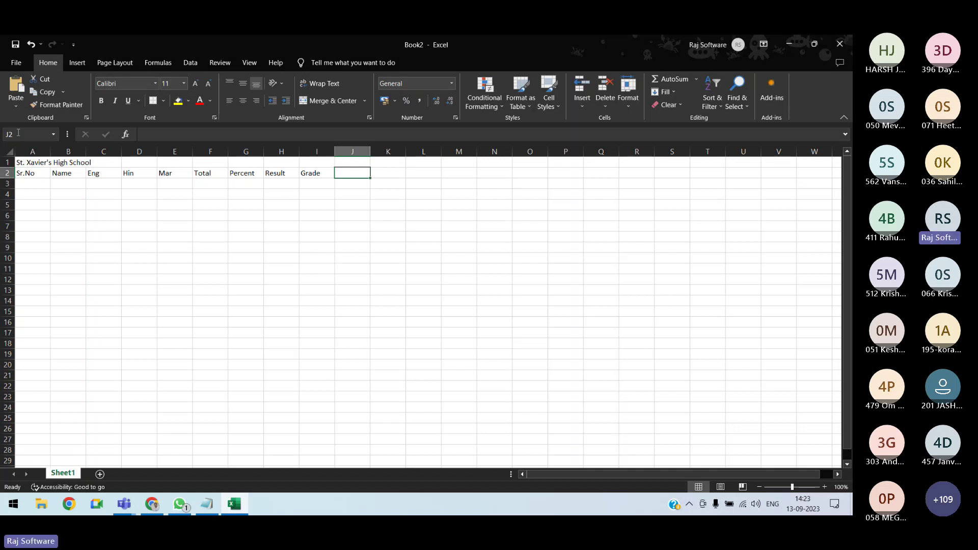
key(Return)
text(1 2)
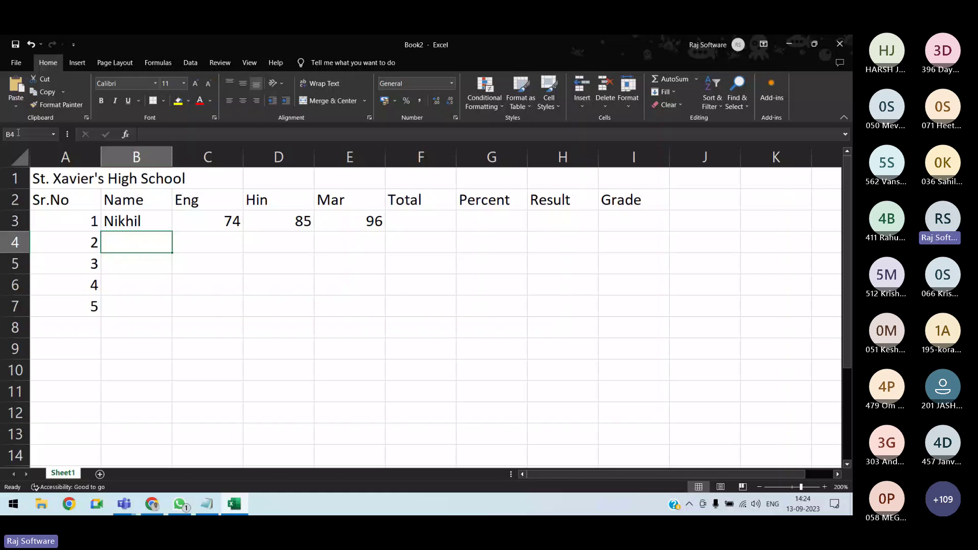
Enter a student's name with marks 74, 54, 65 and begin a =SUM formula under Total
text(Deepak	74	54	65 )
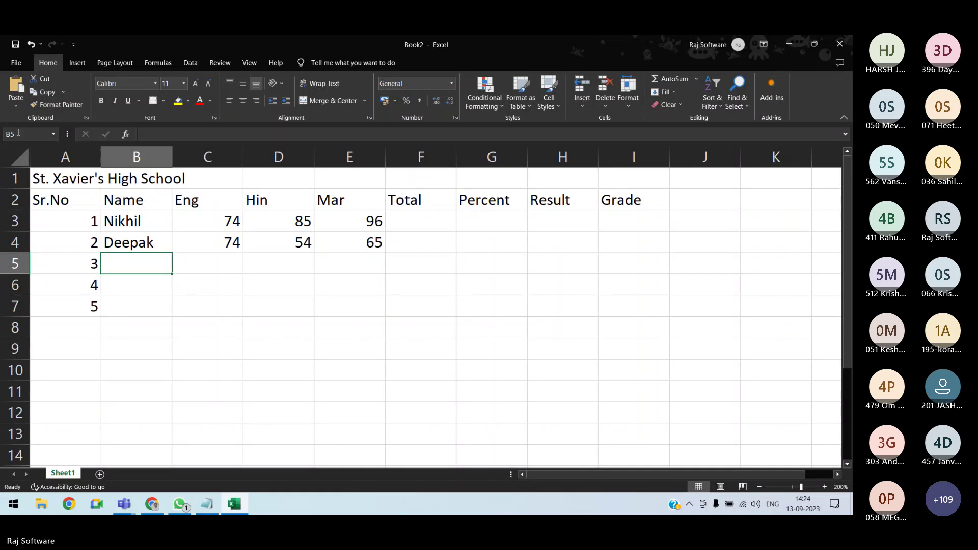
text(Ram)
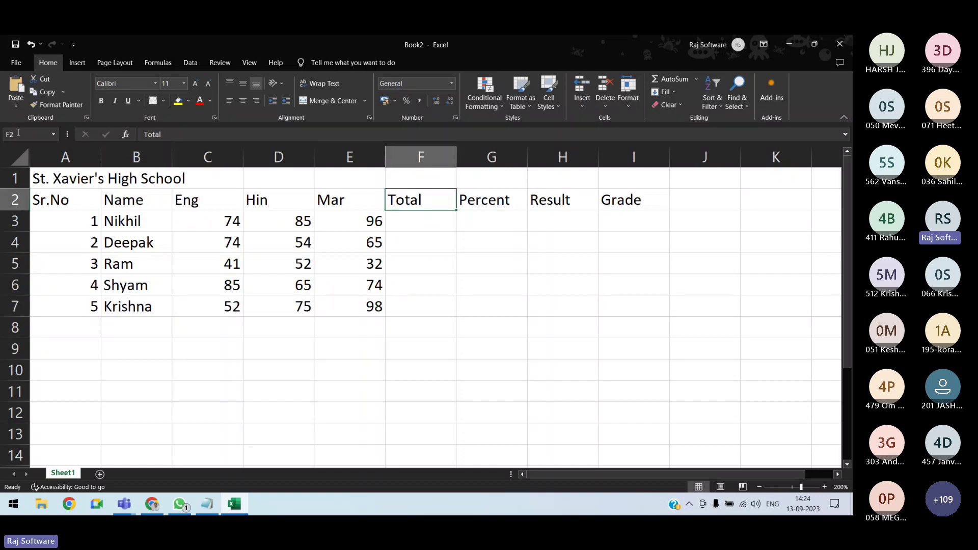
key(Down)
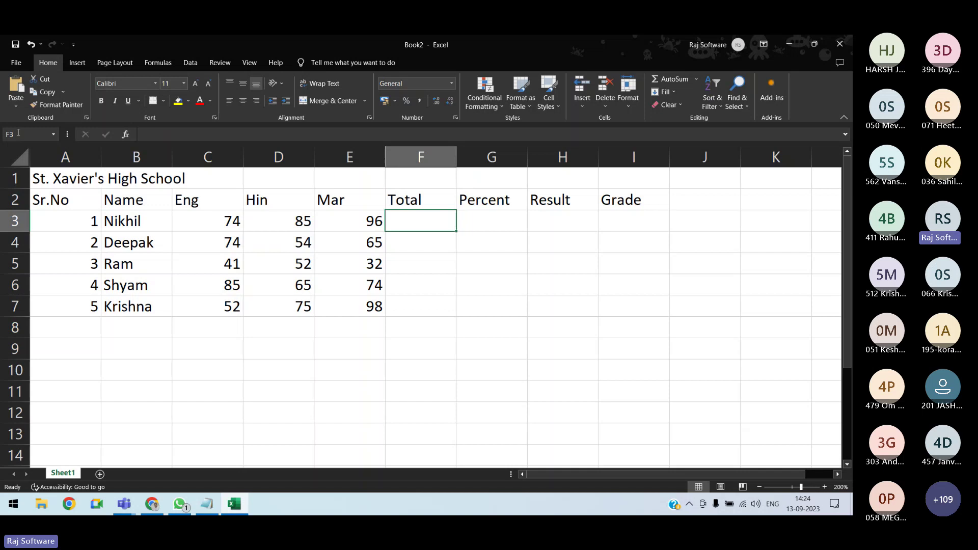
text(=sum()
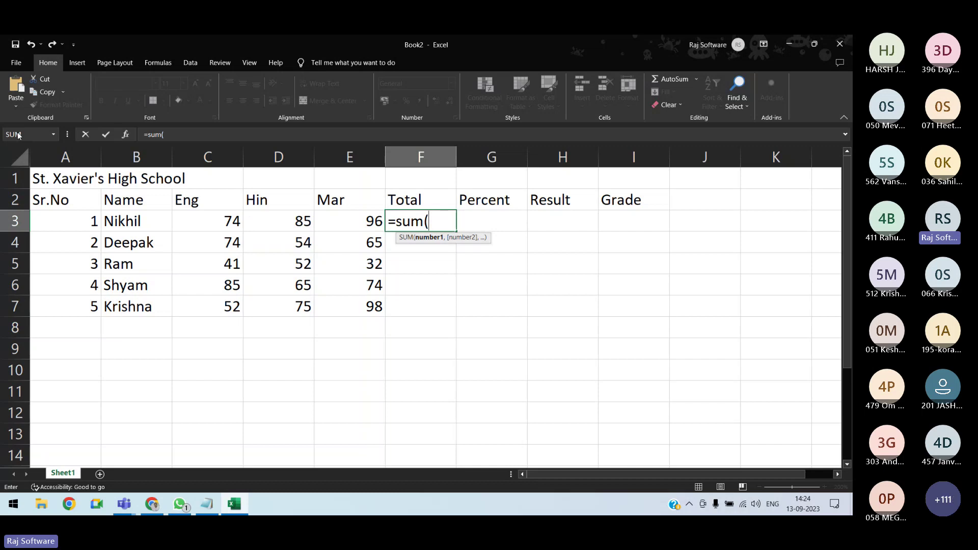
Total F3 as =SUM(74,85,96), then restart it as a =SUM referencing cell C3
text(74,85,96))
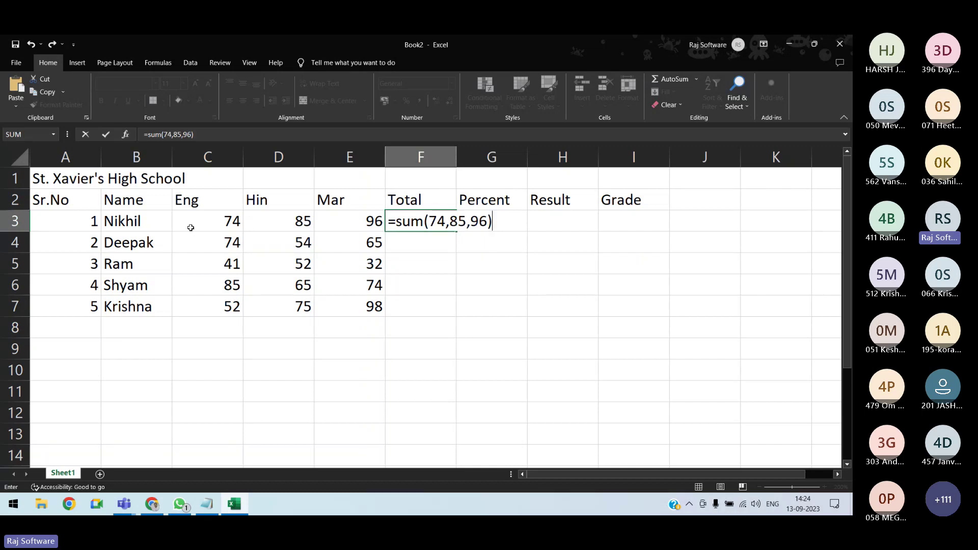
key(Return)
key(Up)
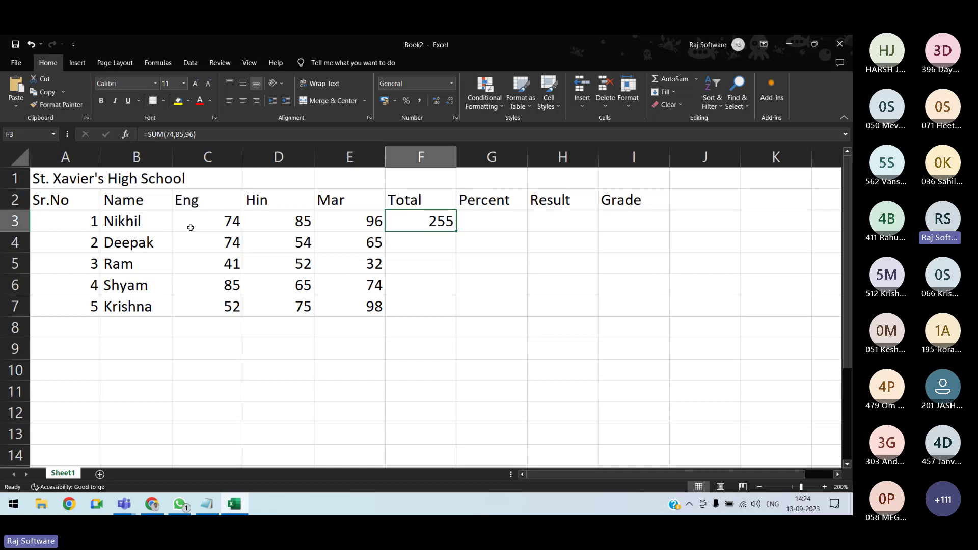
text(=SUM()
click(190, 228)
Check the assignment PDF in Chrome for the next questions and return to the marks sheet
key(BackSpace)
key(BackSpace)
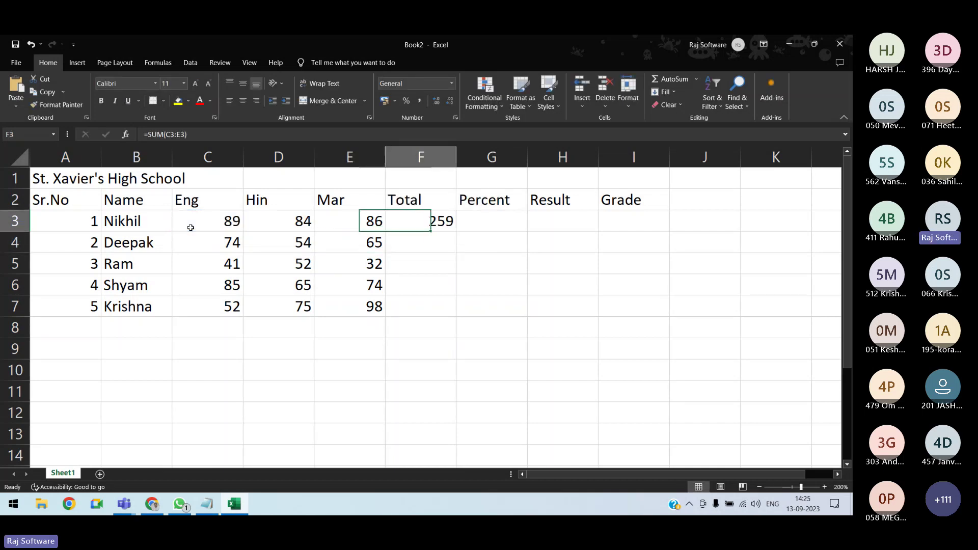
key(alt+Tab)
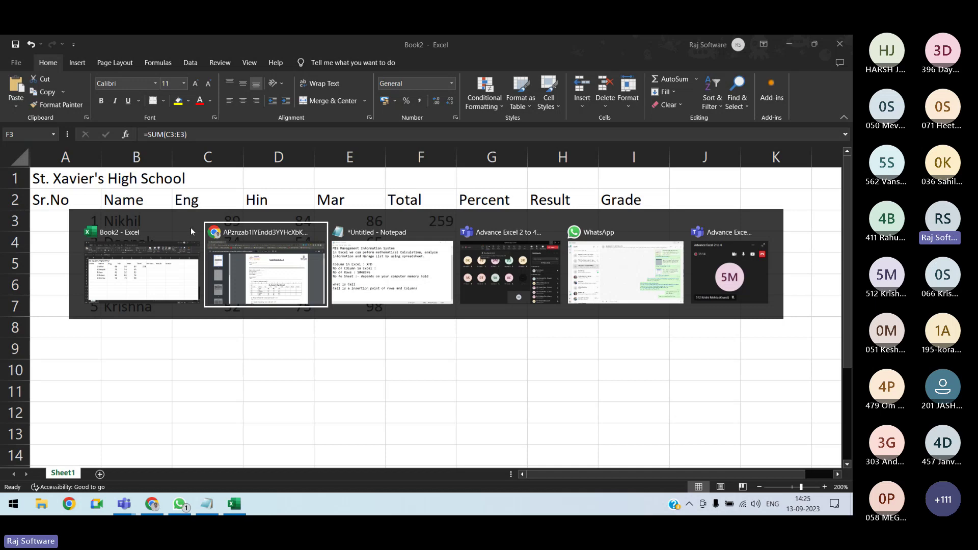
click(265, 265)
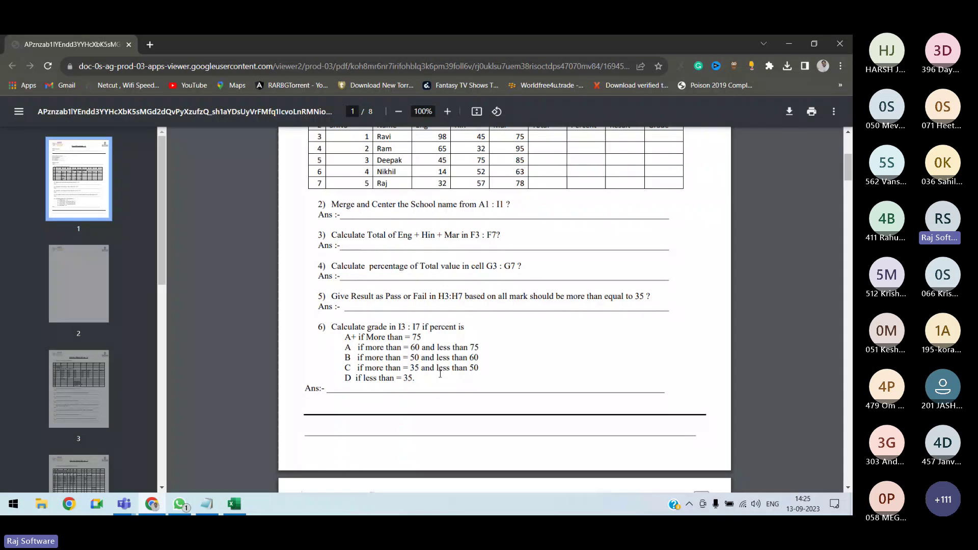
key(alt+Tab)
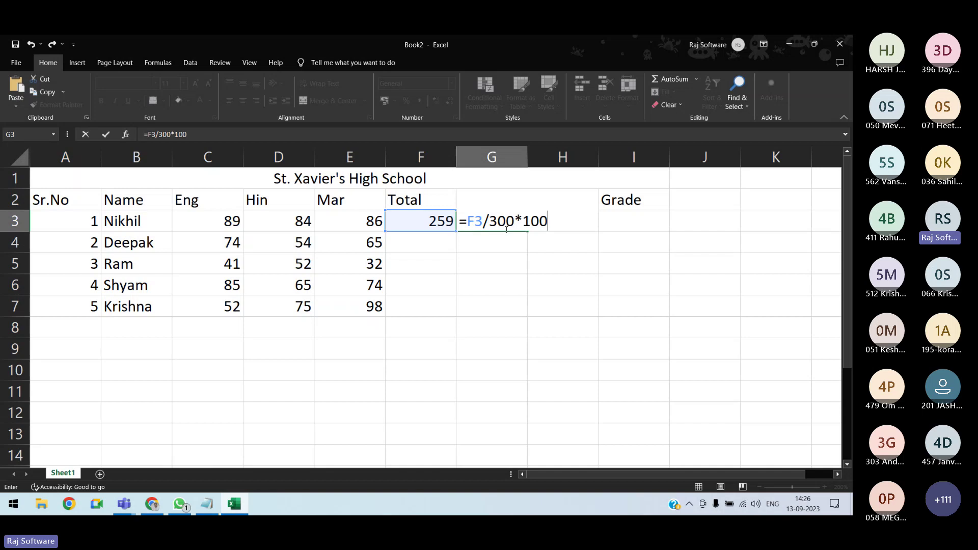
Switch to the assignment PDF to read the Pass/Fail question
key(alt+Tab)
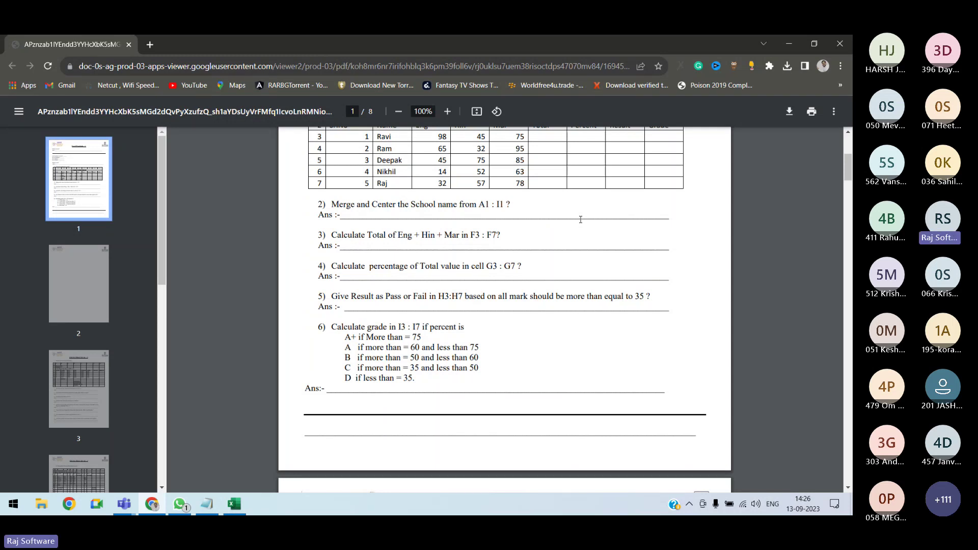
Enter =IF(AND(C3>=35,D3>=35,E3>=35),"Pass","Fail") in H3, testing it with a Mar mark of 35
key(alt+Tab)
text(()
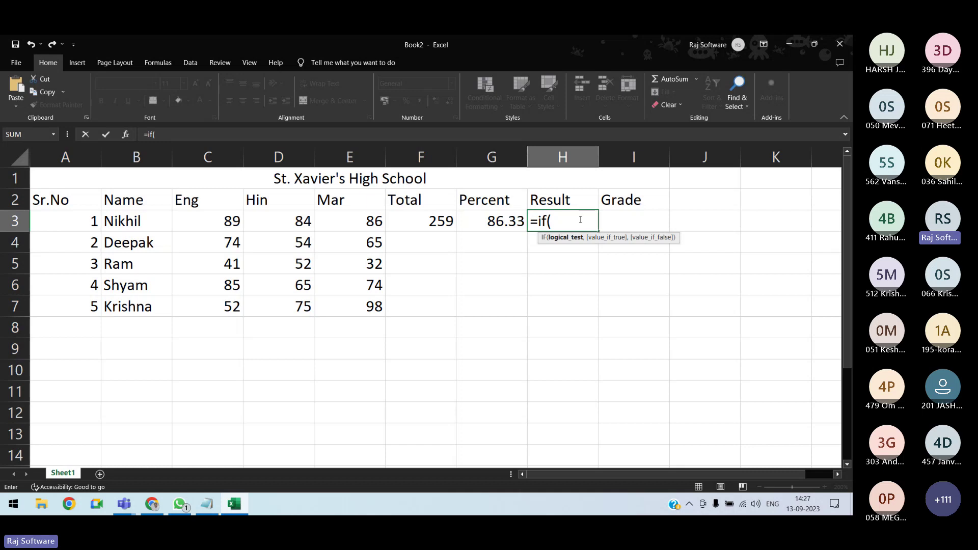
text(and(C3>=35,D3>=35,E3>=35),"Pass)
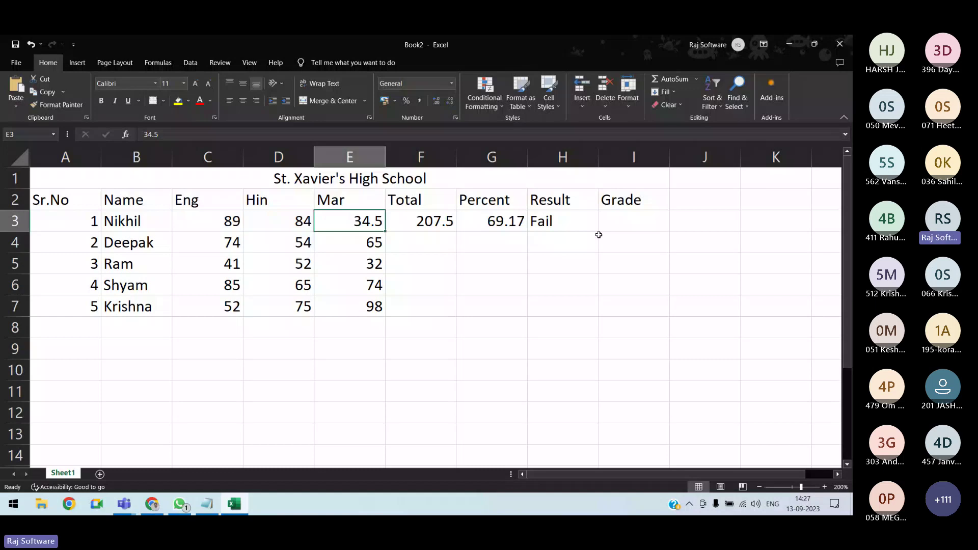
text(35)
key(Return)
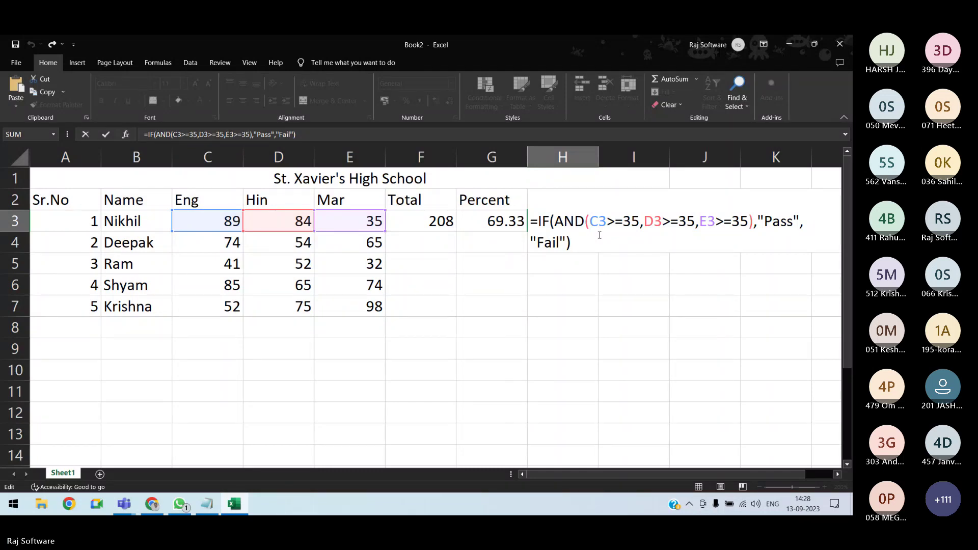
key(Return)
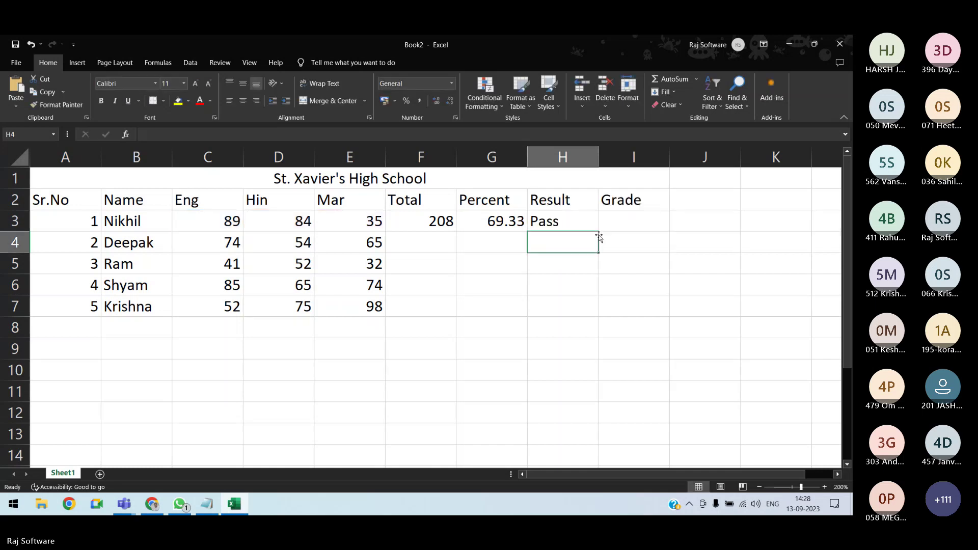
key(Up)
key(Right)
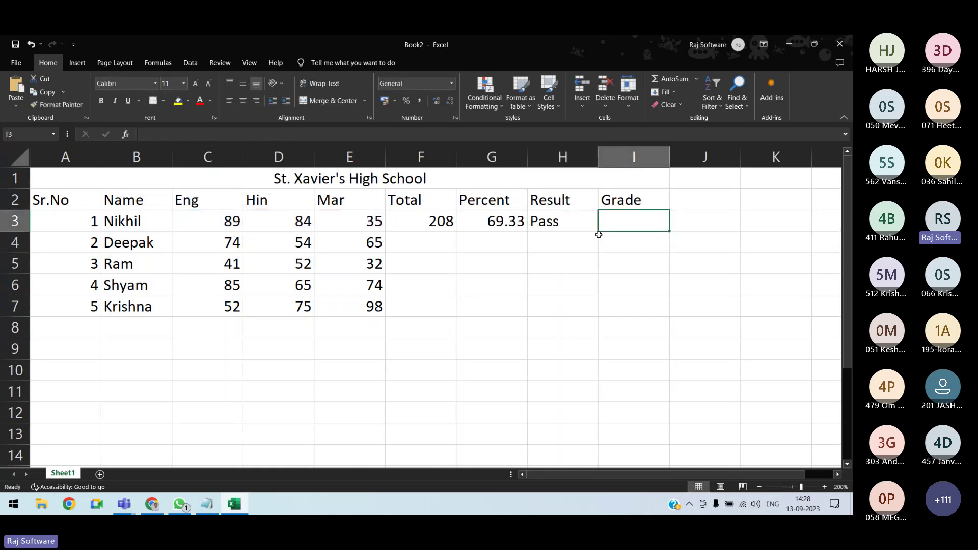
Begin =IF( in I3 and check question 6's grade bands in the PDF
text(=if()
key(alt+Tab)
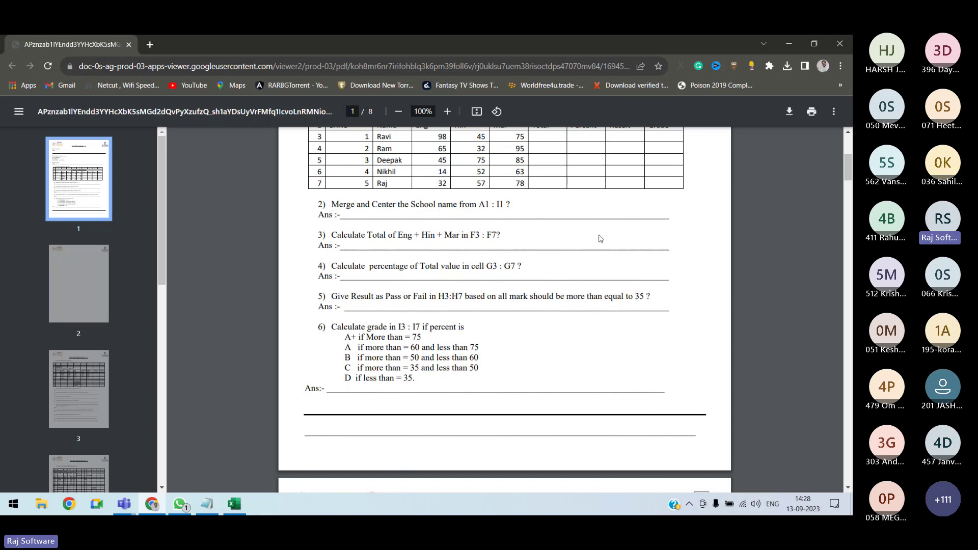
In I3, add the first grade tests: A+ when G3>=75 and A when G3>=60
key(alt+Tab)
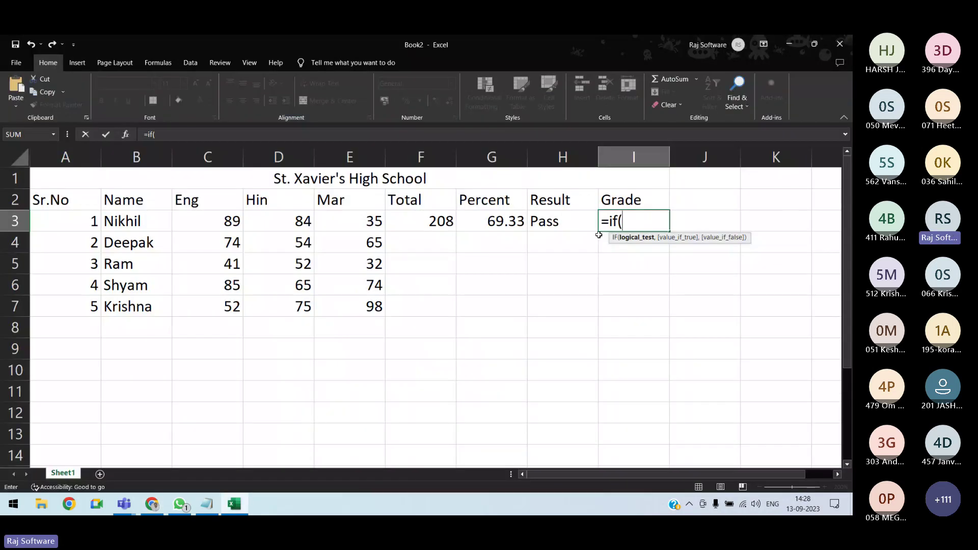
key(Left)
key(Left)
key(Left)
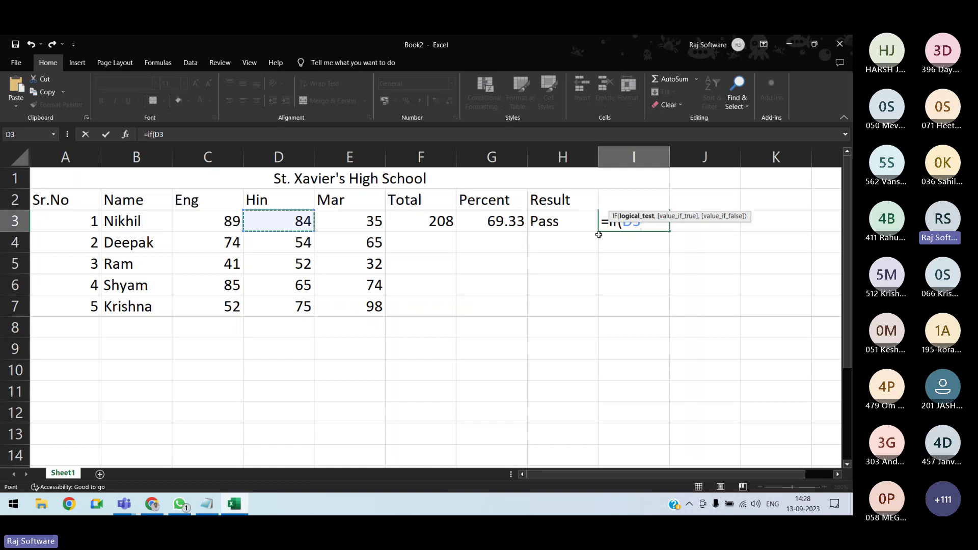
key(Right)
key(Right)
key(Right)
text(>=75)
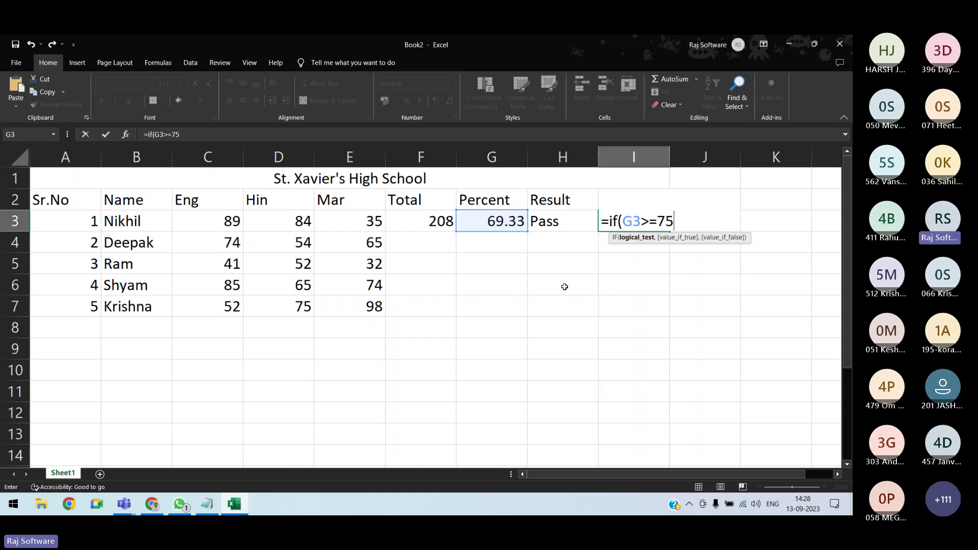
text(,"A+",if()
key(Left)
key(Left)
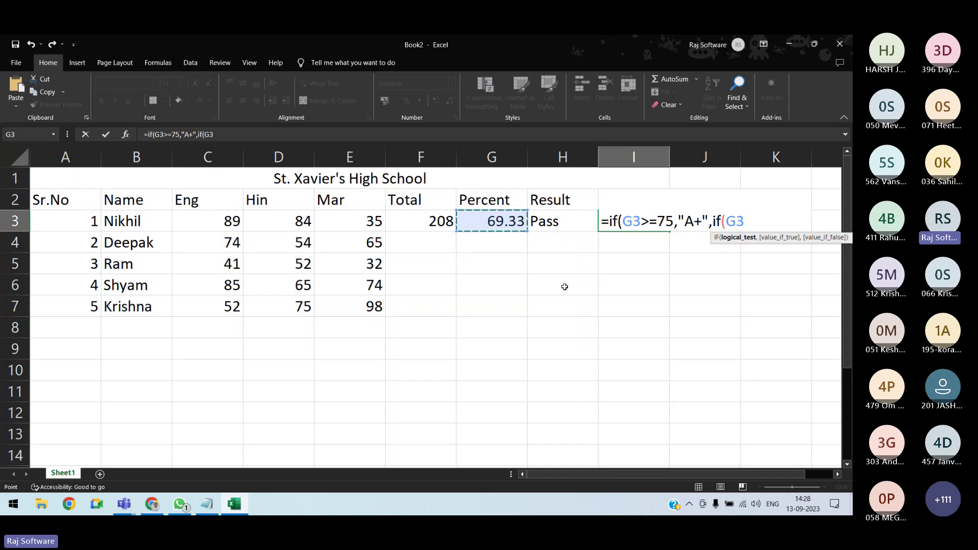
text(>=60,"A",if()
Finish the nested IF with B at 50, C at 35, D otherwise, and display all formulas
key(Left)
key(Left)
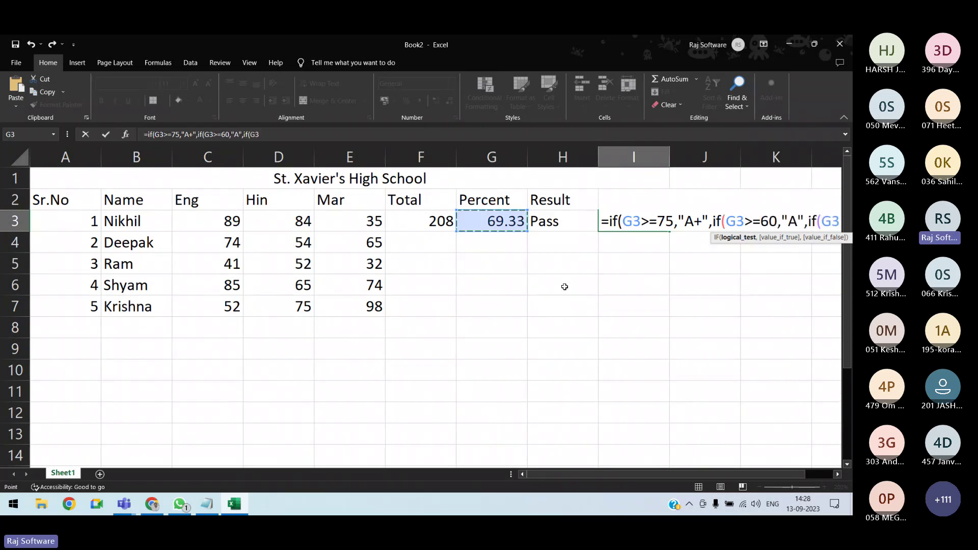
text(>)
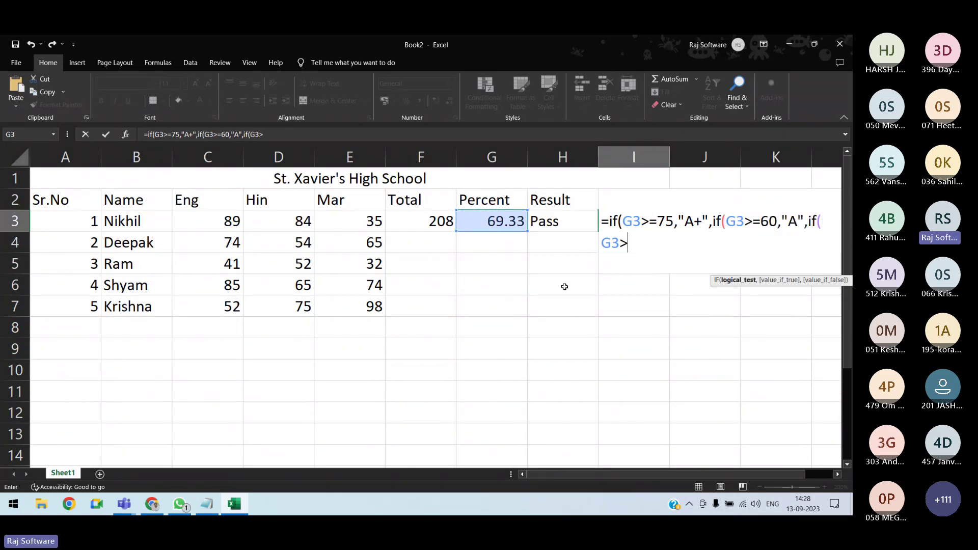
text(=)
text(50)
text(,"B",if(G3>=35,")
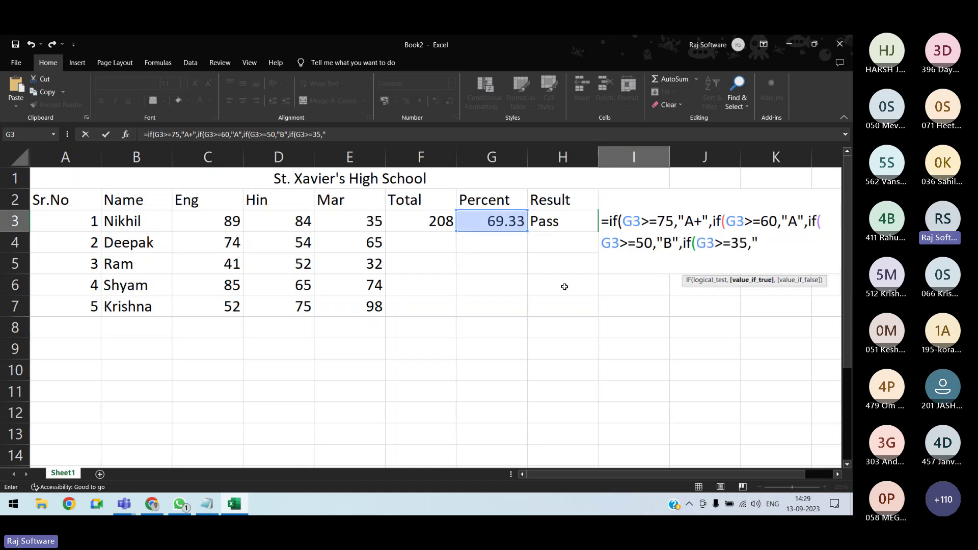
text(D)
key(BackSpace)
text(C",)
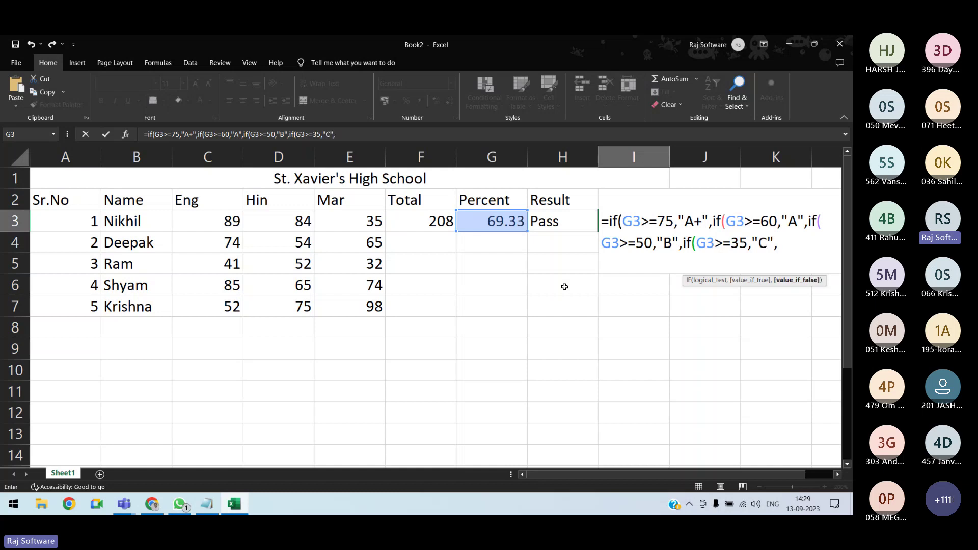
text(")
text(D"))))
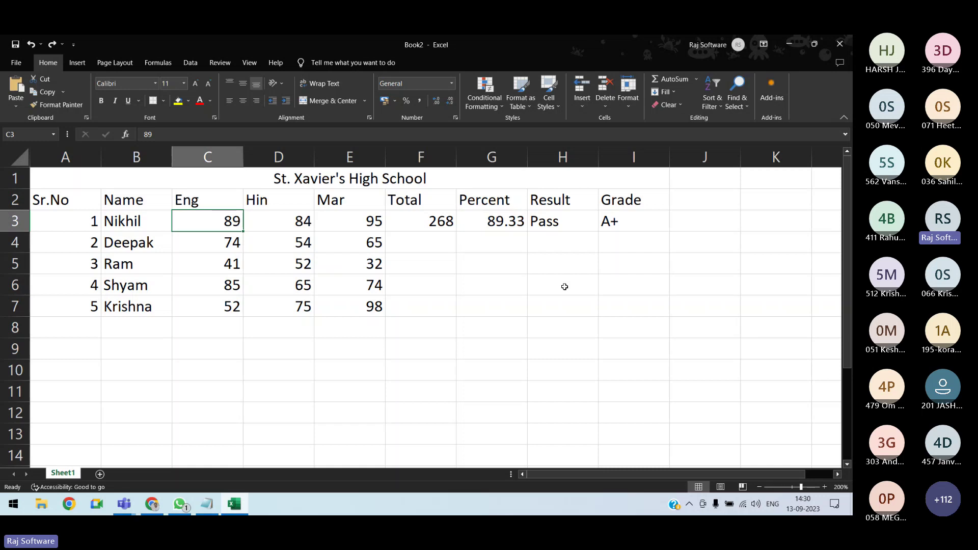
click(562, 263)
key(ctrl+grave)
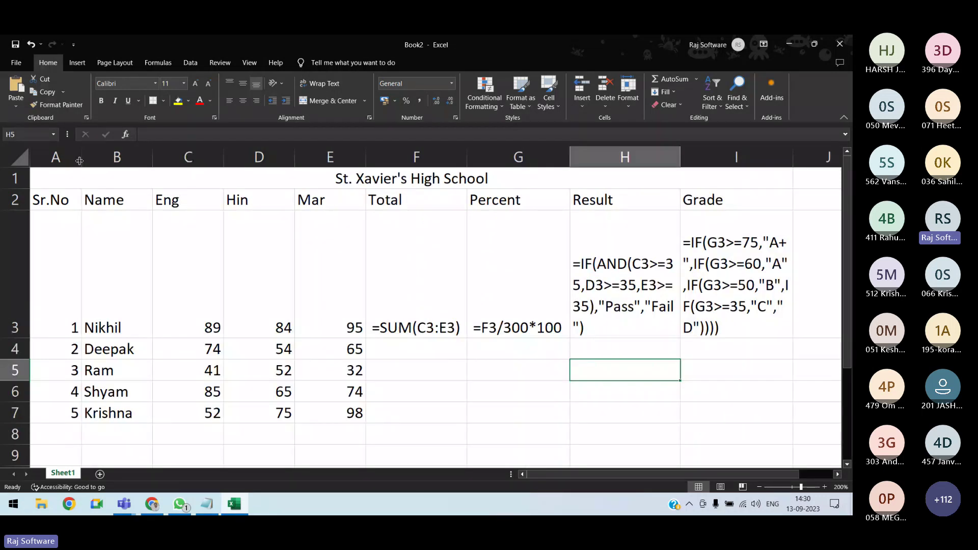